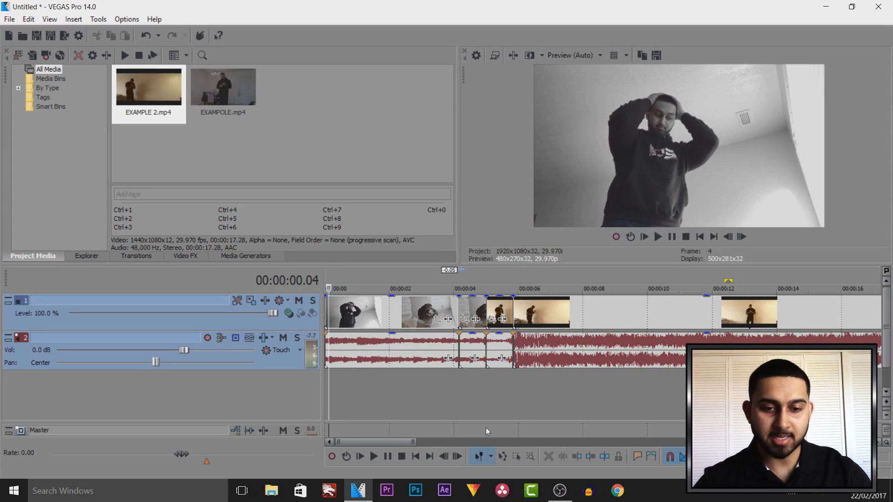
# Step: Examine the two video clips and the short split segments around the cut between them on the timeline
pyautogui.click(365, 326)
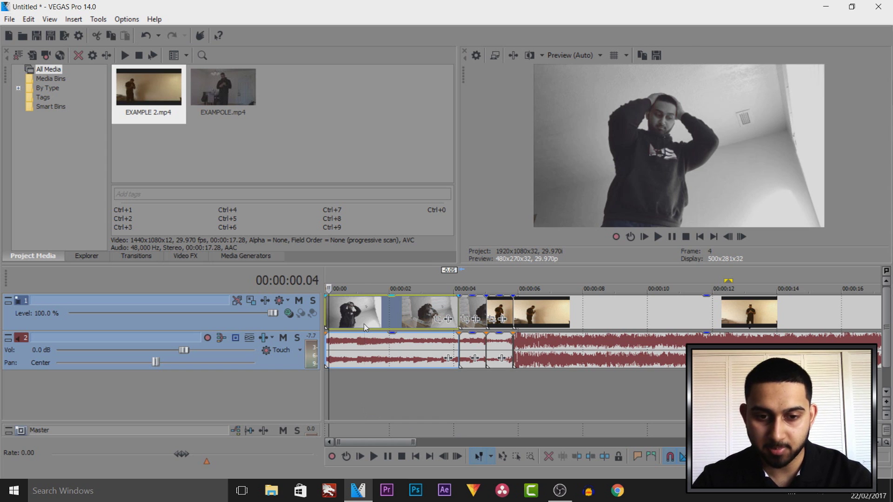
pyautogui.moveTo(364, 321); pyautogui.dragTo(375, 316)
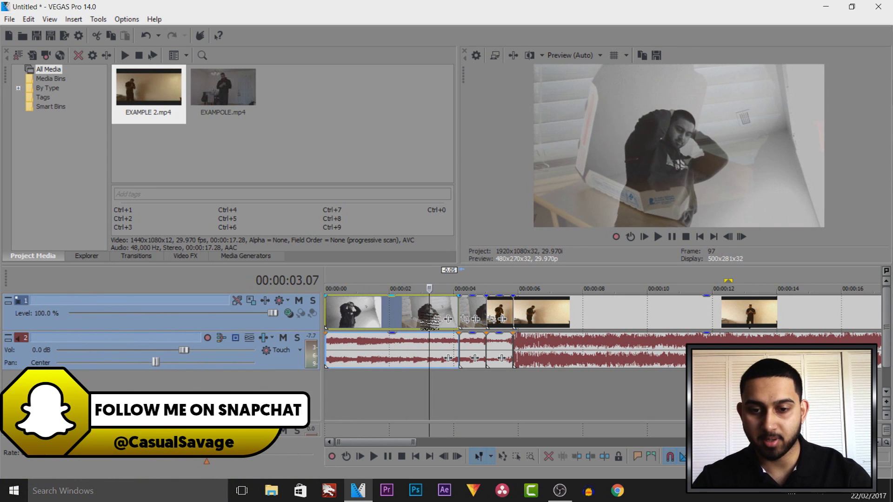
pyautogui.click(532, 310)
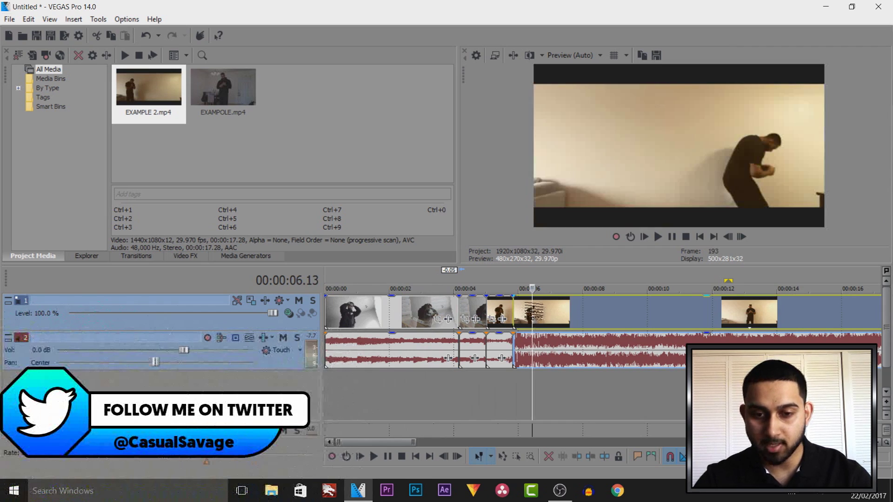
pyautogui.click(514, 315)
pyautogui.moveTo(516, 317); pyautogui.dragTo(599, 320)
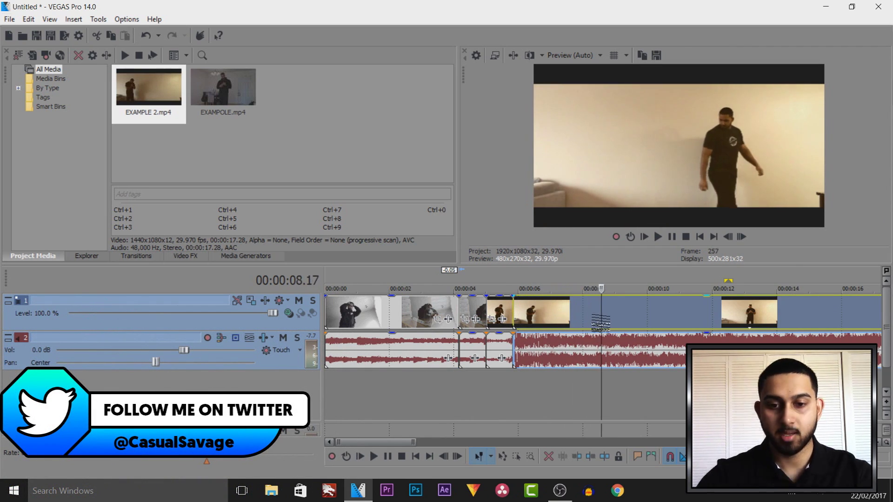
pyautogui.click(492, 342)
pyautogui.scroll(3, 494, 345)
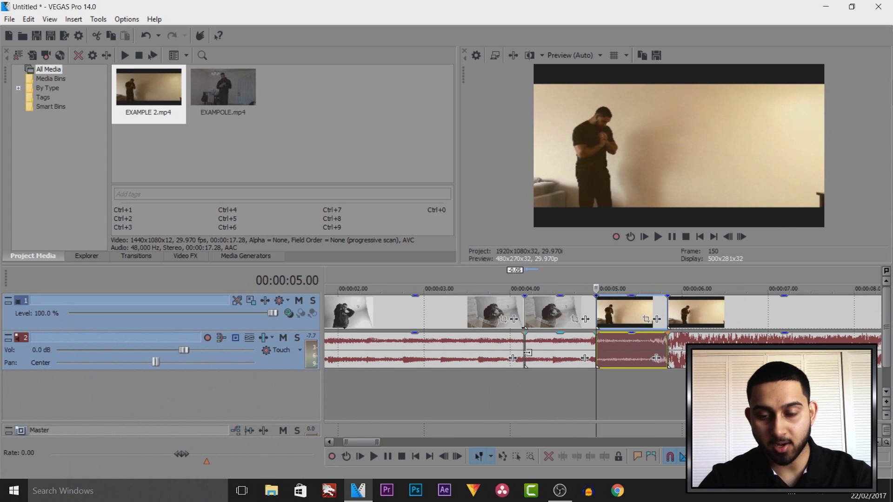
pyautogui.scroll(-2, 595, 375)
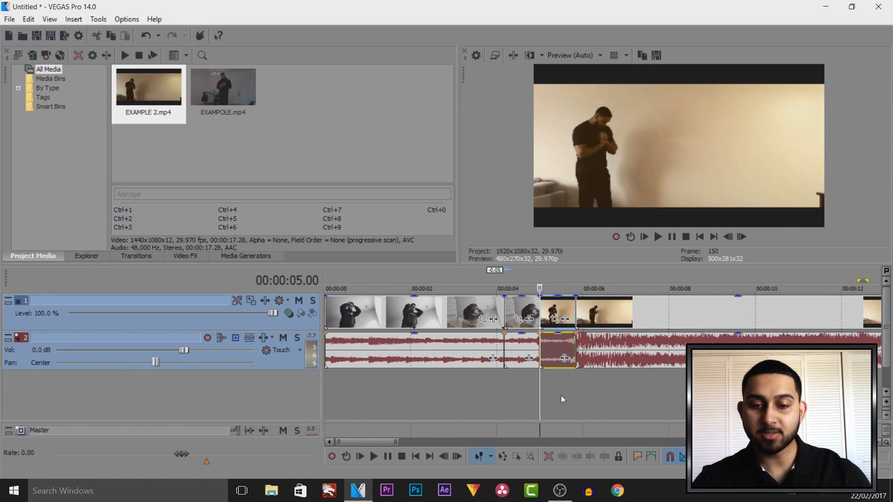
pyautogui.click(530, 401)
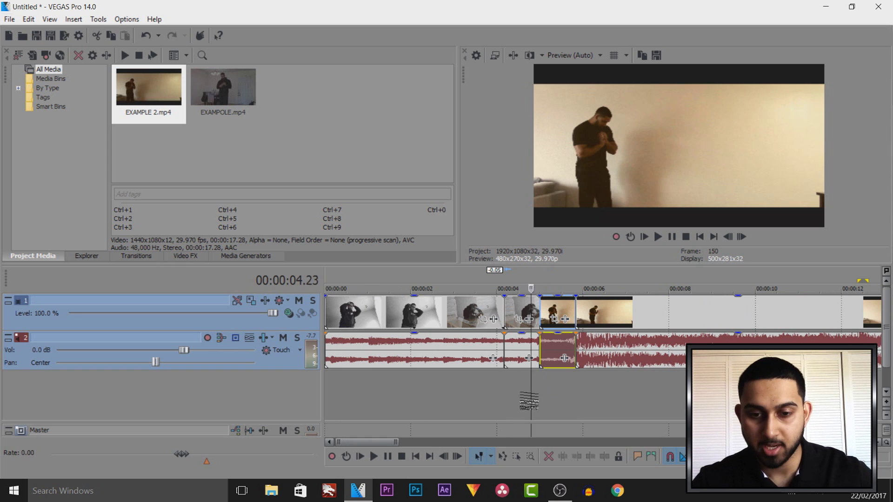
pyautogui.click(505, 402)
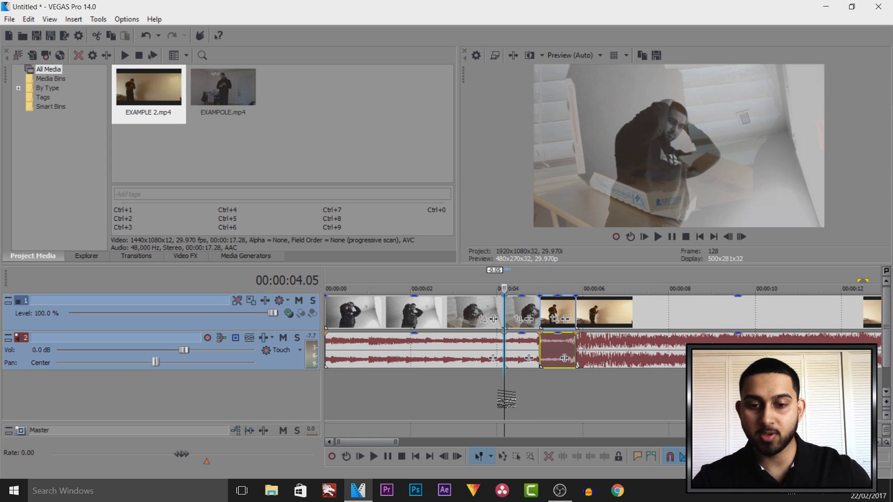
# Step: Examine the first clip's closing segment from 00:00:04.05 to 00:00:05.00 and the second clip's opening segment up to 00:00:05.25
pyautogui.click(427, 318)
pyautogui.moveTo(425, 318); pyautogui.dragTo(503, 319)
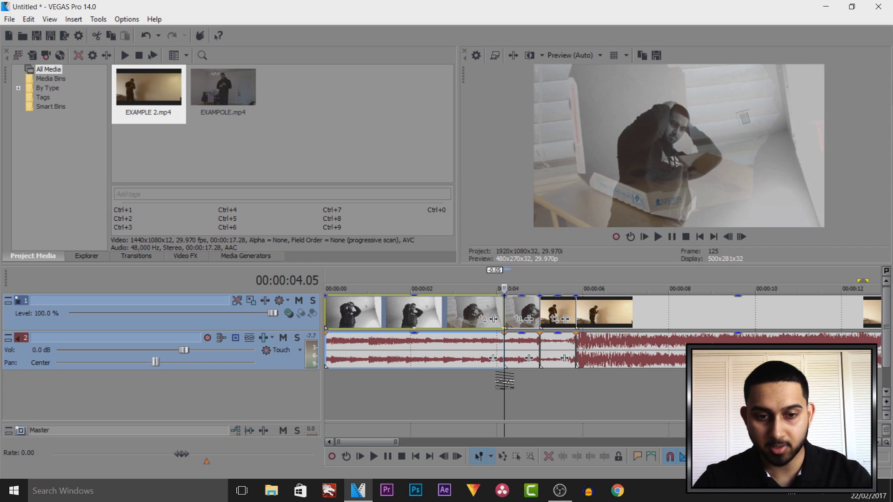
pyautogui.moveTo(504, 381); pyautogui.dragTo(538, 380)
pyautogui.click(542, 313)
pyautogui.scroll(2, 545, 318)
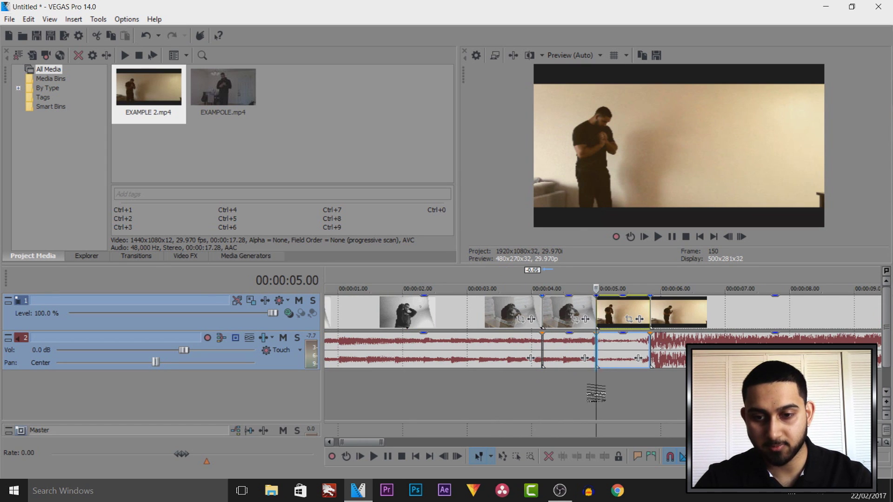
pyautogui.moveTo(600, 395); pyautogui.dragTo(647, 390)
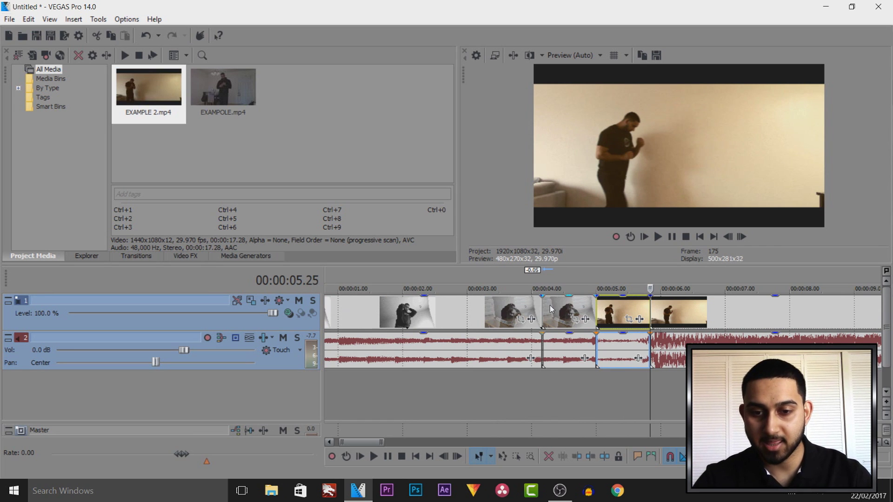
pyautogui.click(610, 311)
pyautogui.click(578, 311)
pyautogui.click(617, 313)
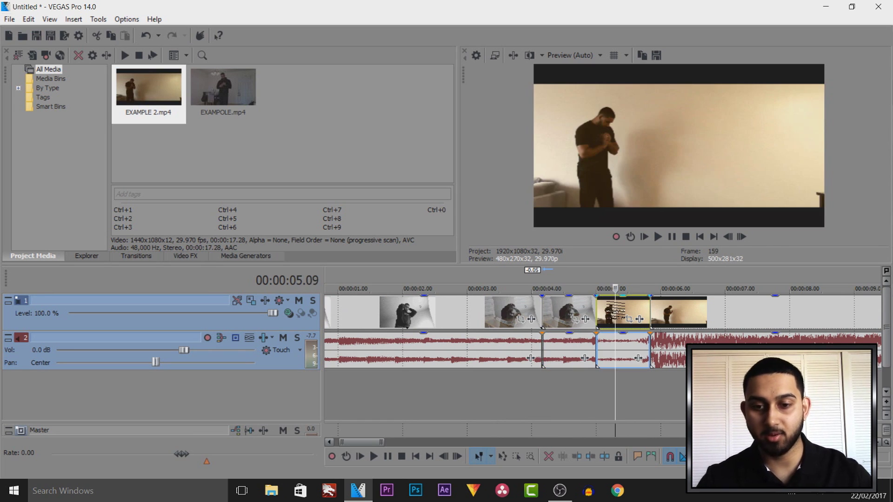
pyautogui.click(543, 312)
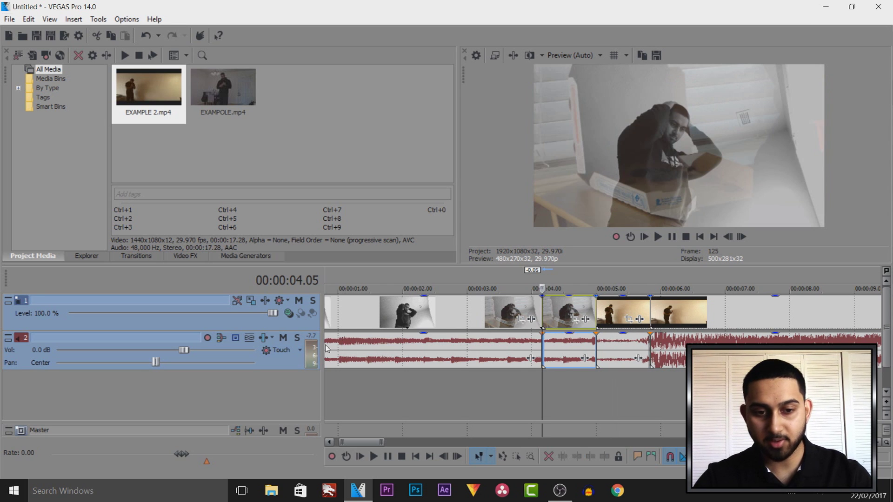
# Step: Insert a new video track above the existing one and move both EXAMPLE 2 segments up onto it at the same time positions
pyautogui.rightClick(302, 328)
pyautogui.click(370, 166)
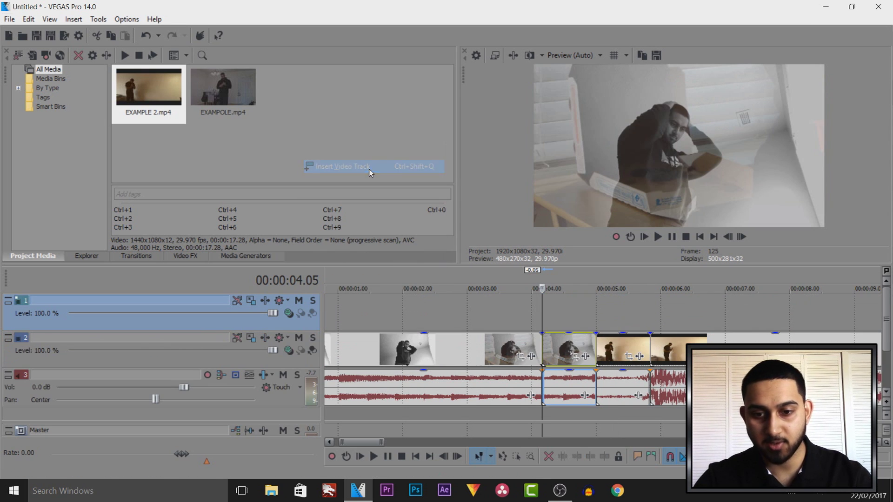
pyautogui.click(622, 340)
pyautogui.moveTo(621, 340); pyautogui.dragTo(622, 312)
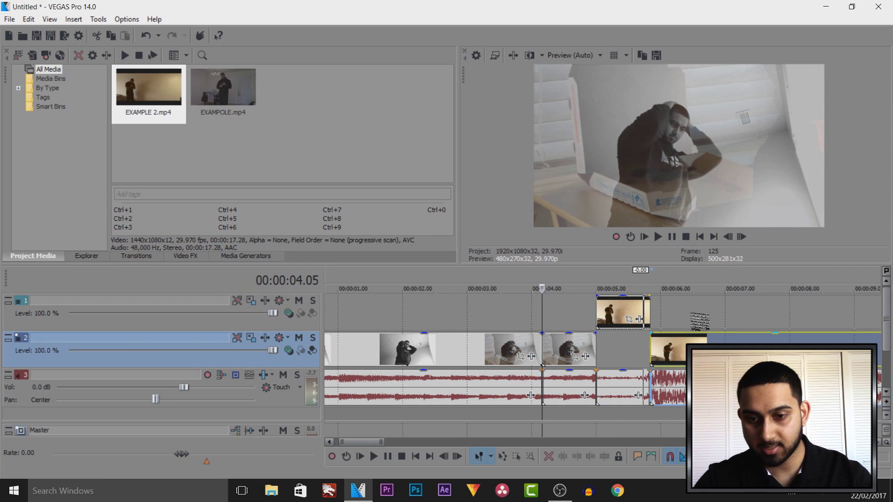
pyautogui.click(599, 344)
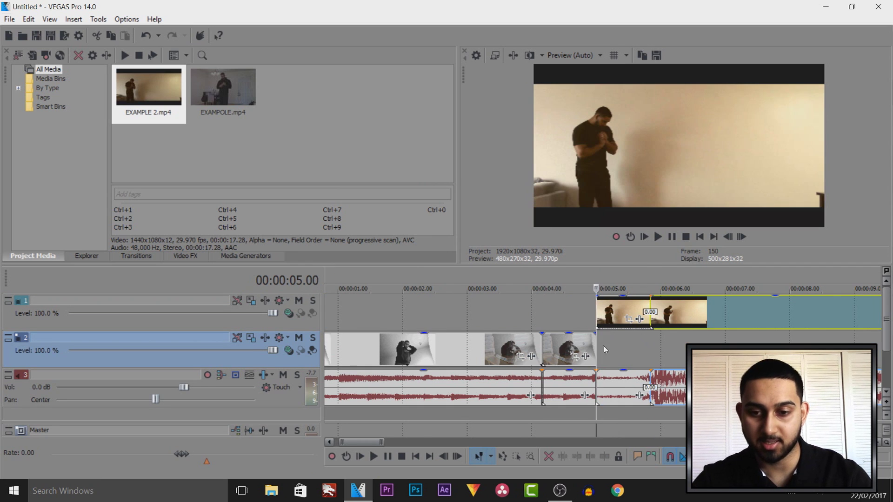
# Step: In Pan/Crop for the first clip's closing segment, rotate the frame to 90 degrees at 00:00:00.25 and copy that keyframe
pyautogui.scroll(4, 603, 346)
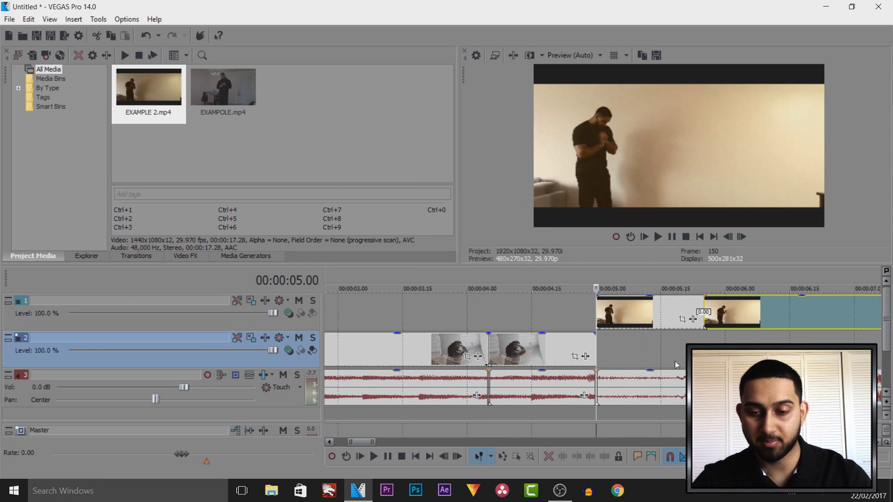
pyautogui.click(584, 375)
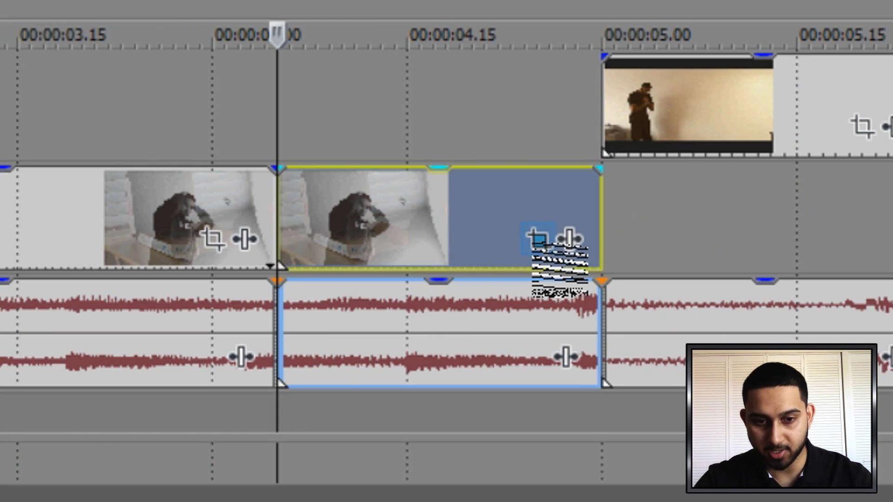
pyautogui.click(575, 357)
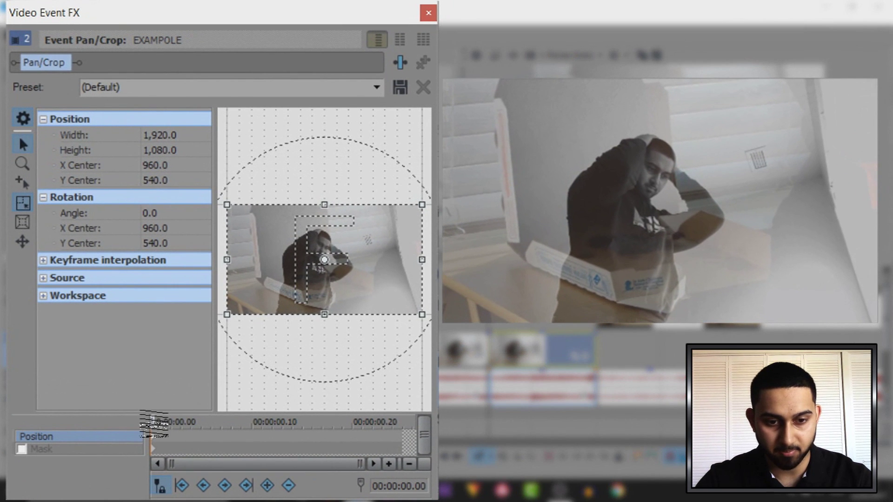
pyautogui.moveTo(154, 424); pyautogui.dragTo(416, 420)
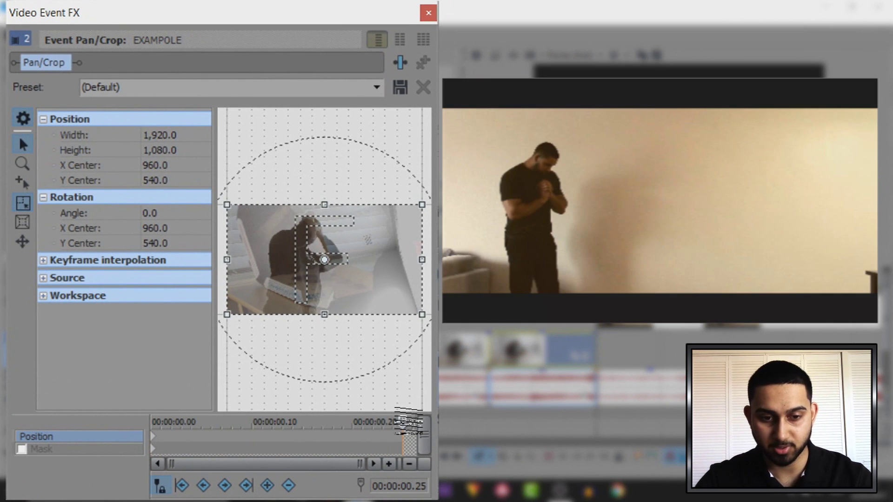
pyautogui.click(21, 185)
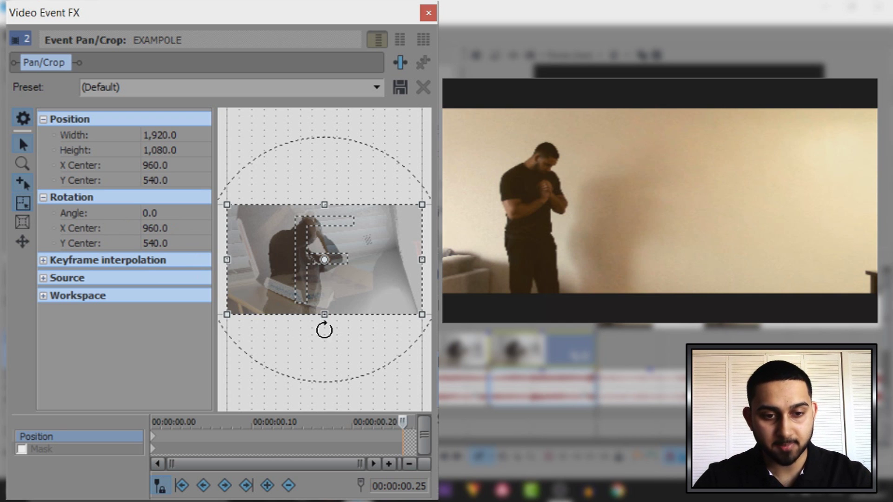
pyautogui.moveTo(364, 339); pyautogui.dragTo(227, 304)
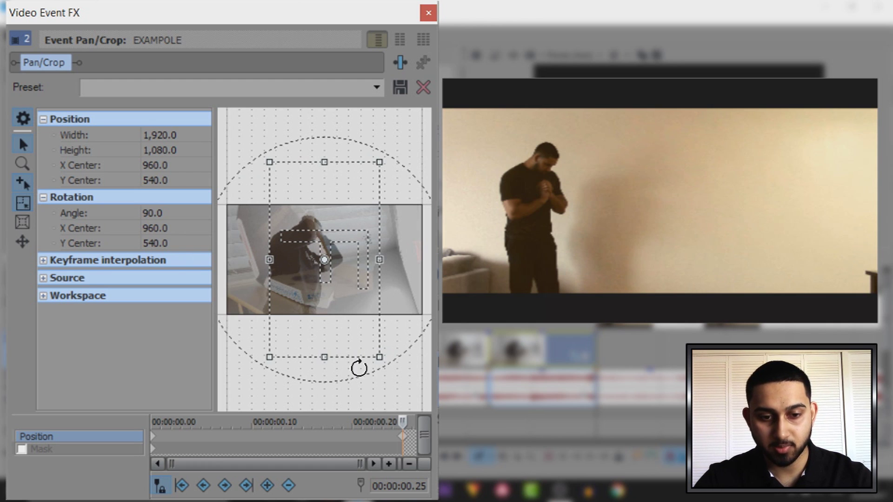
pyautogui.rightClick(402, 436)
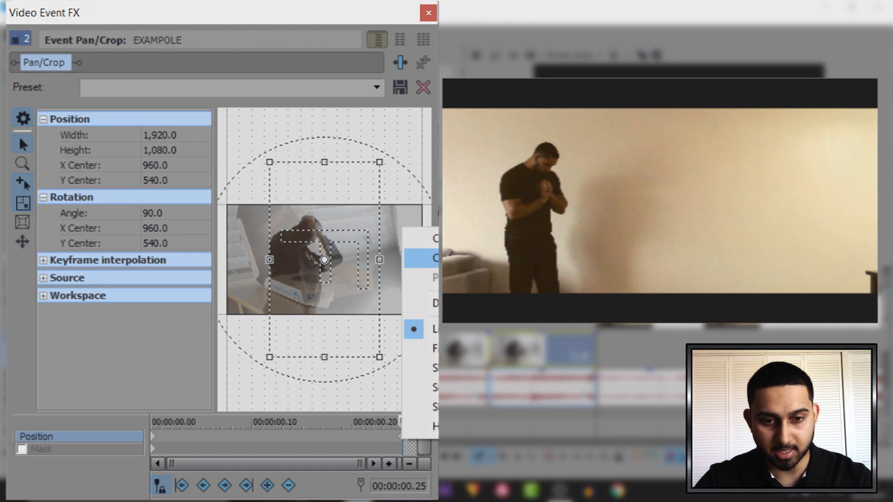
pyautogui.click(432, 259)
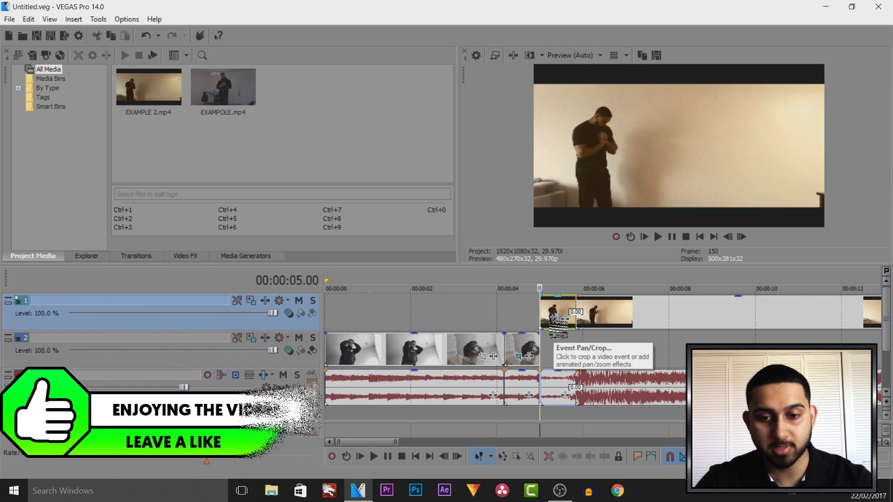
# Step: Open Pan/Crop for the opening EXAMPLE 2 segment and set its rotation angle to -90 degrees at the first keyframe
pyautogui.click(555, 319)
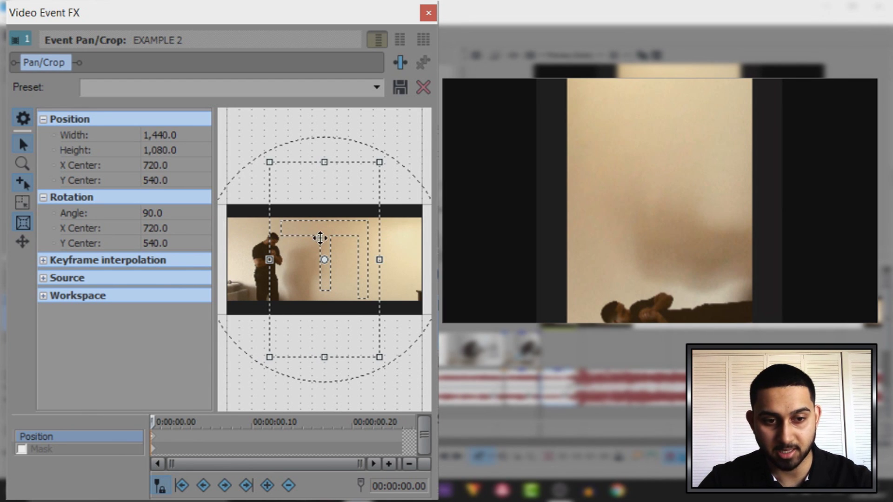
pyautogui.moveTo(288, 369); pyautogui.dragTo(363, 113)
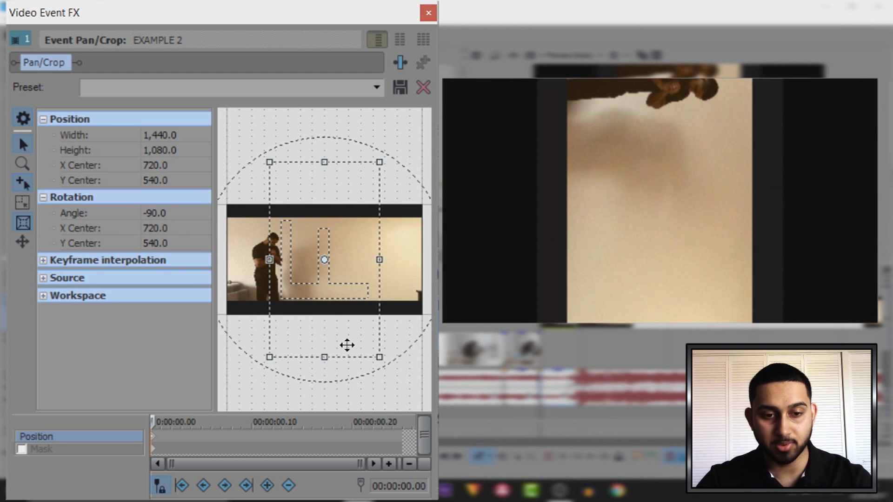
pyautogui.moveTo(322, 377); pyautogui.dragTo(321, 377)
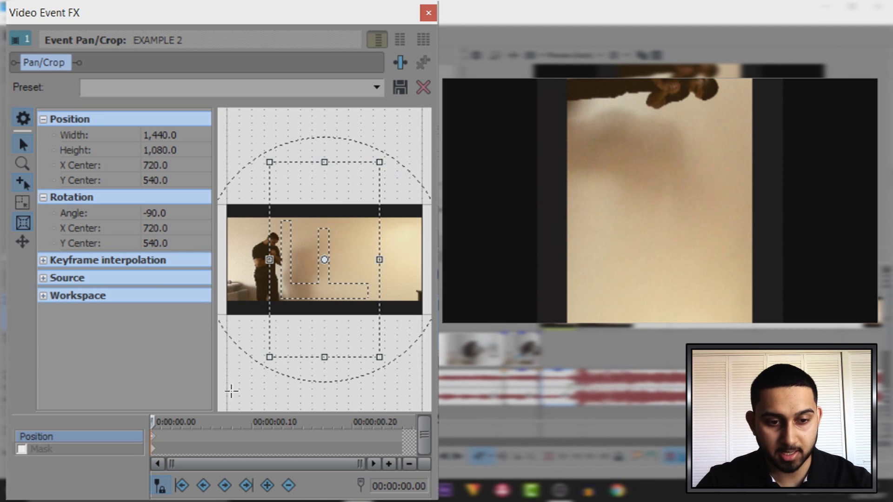
pyautogui.moveTo(153, 437)
pyautogui.mouseDown()
pyautogui.moveTo(180, 438)
pyautogui.moveTo(139, 434)
pyautogui.mouseUp()
pyautogui.click(152, 437)
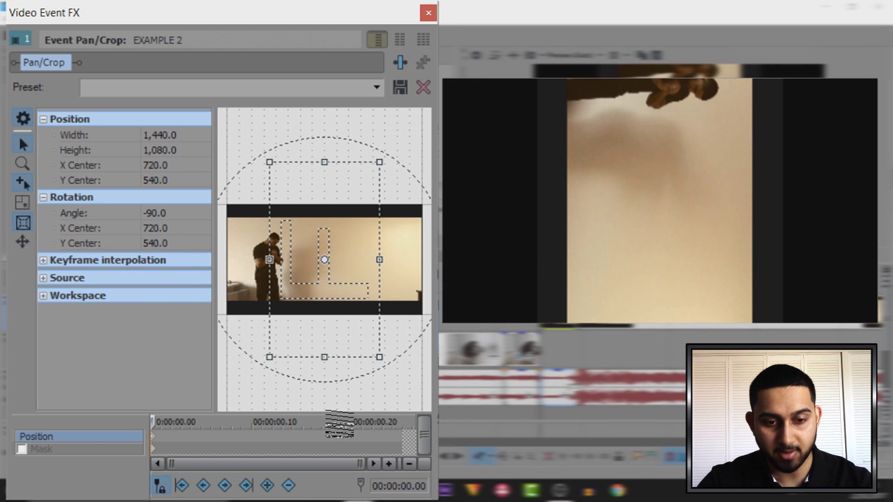
# Step: Restore the opening EXAMPLE 2 segment's frame to the default 0-degree rotation at 00:00:00.25 and close its Pan/Crop settings
pyautogui.moveTo(340, 423); pyautogui.dragTo(404, 424)
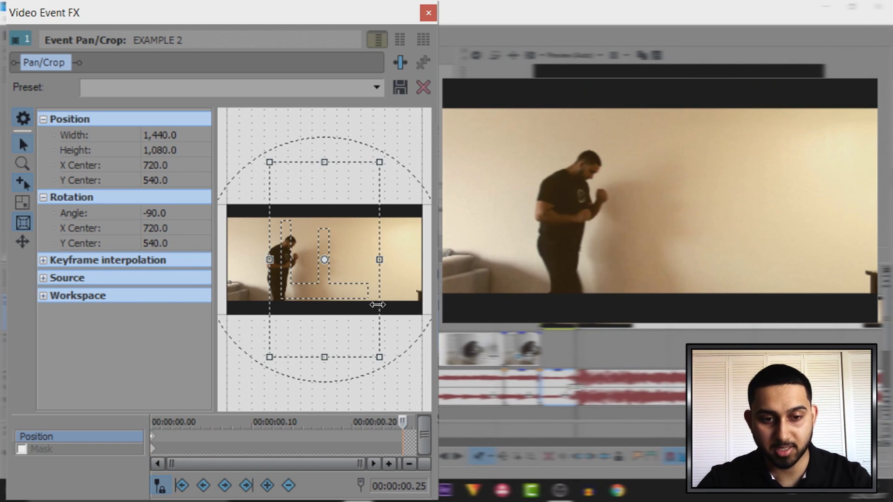
pyautogui.rightClick(379, 308)
pyautogui.click(403, 321)
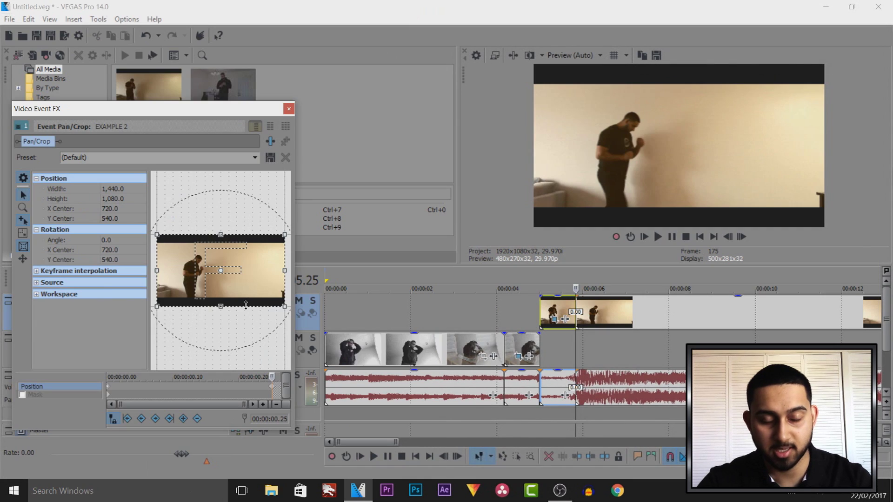
pyautogui.click(289, 109)
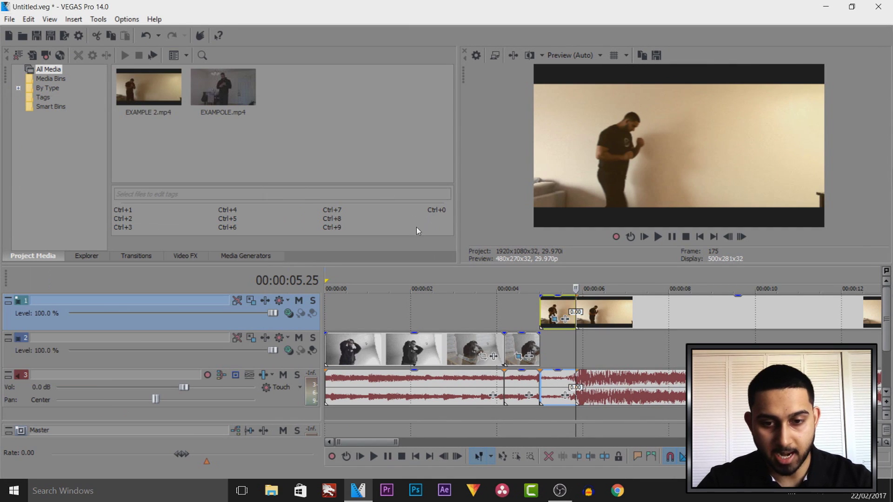
# Step: Preview the spin transition frame by frame from about 00:00:04.00 to 00:00:05.08
pyautogui.click(493, 306)
pyautogui.press('Right')
pyautogui.press('Right')
pyautogui.press('Right')
pyautogui.press('Right')
pyautogui.press('Right')
pyautogui.press('Right')
pyautogui.press('Right')
pyautogui.press('Right')
pyautogui.press('Right')
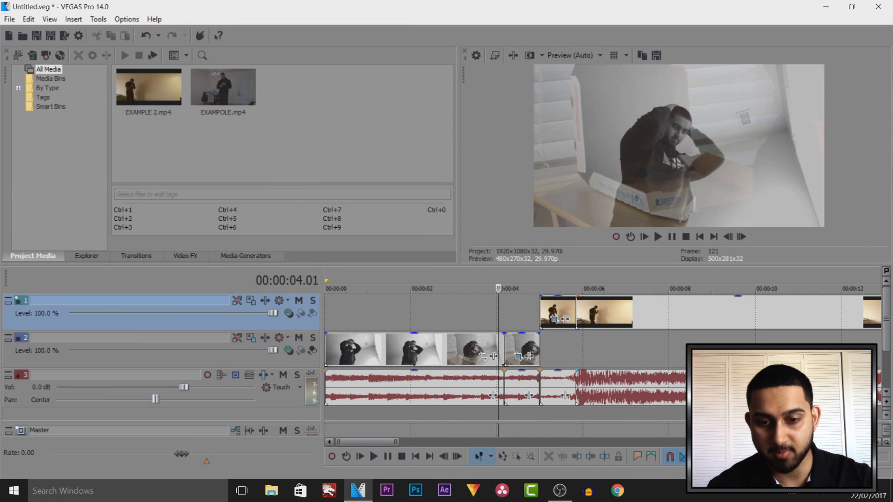
pyautogui.press('Right')
pyautogui.press('Right')
pyautogui.press('Right')
pyautogui.press('Right')
pyautogui.press('Right')
pyautogui.press('Right')
pyautogui.press('Right')
pyautogui.press('Right')
pyautogui.press('Right')
pyautogui.press('Right')
pyautogui.press('Right')
pyautogui.press('Right')
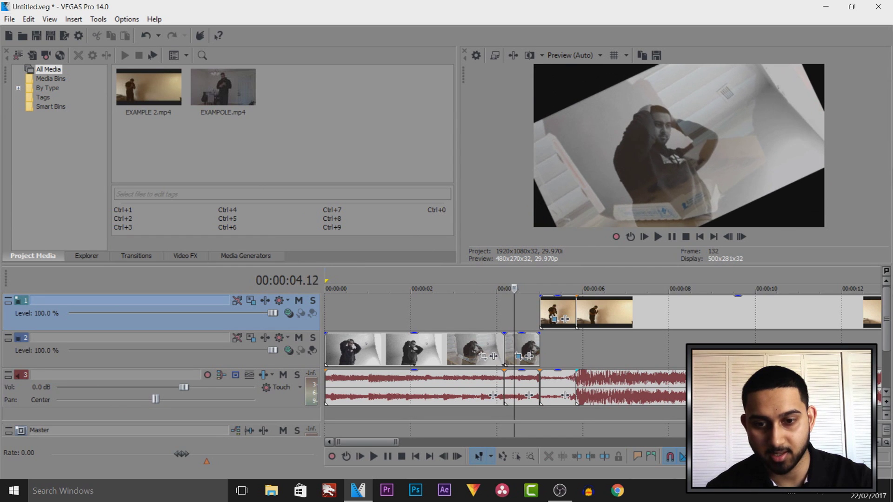
pyautogui.press('Right')
pyautogui.press('Right')
pyautogui.press('Right')
pyautogui.press('Right')
pyautogui.press('Right')
pyautogui.press('Right')
pyautogui.press('Right')
pyautogui.press('Right')
pyautogui.press('Right')
pyautogui.press('Right')
pyautogui.press('Right')
pyautogui.press('Right')
pyautogui.press('Right')
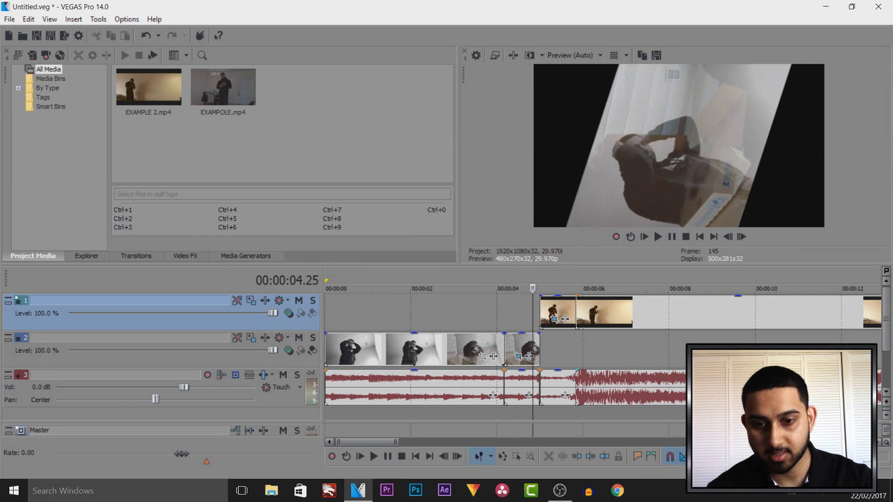
pyautogui.press('Right')
pyautogui.press('Right')
pyautogui.press('Right')
pyautogui.press('Right')
pyautogui.press('Right')
pyautogui.press('Right')
pyautogui.press('Right')
pyautogui.press('Right')
pyautogui.press('Right')
pyautogui.press('Right')
pyautogui.press('Right')
pyautogui.press('Right')
pyautogui.press('Right')
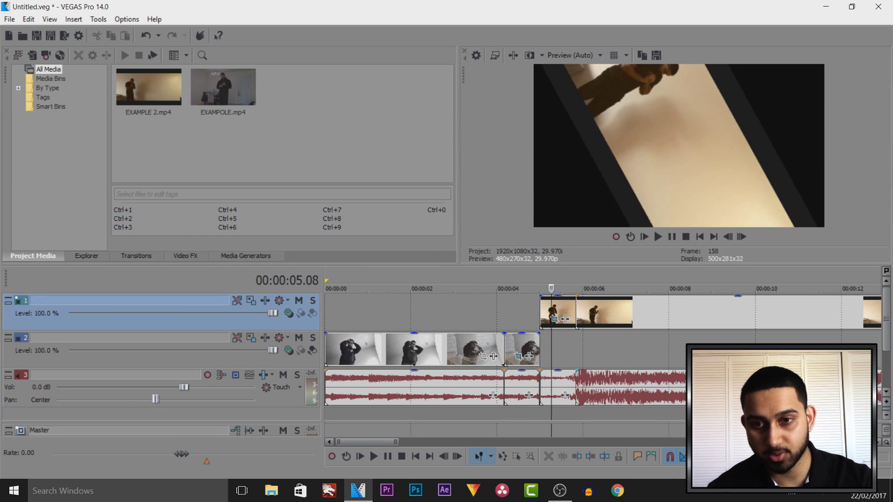
# Step: Continue previewing the opening EXAMPLE 2 segment's spin frame by frame up to 00:00:05.23
pyautogui.press('Right')
pyautogui.press('Right')
pyautogui.press('Right')
pyautogui.press('Right')
pyautogui.press('Right')
pyautogui.press('Right')
pyautogui.press('Right')
pyautogui.press('Right')
pyautogui.press('Right')
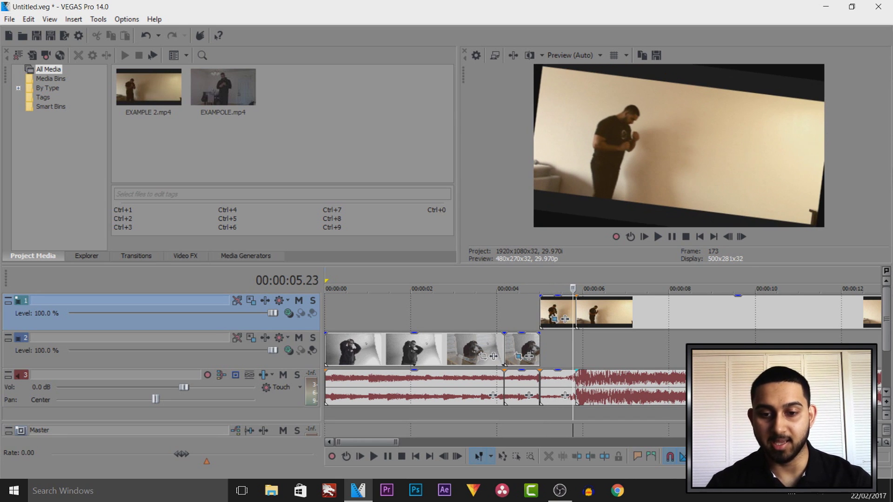
# Step: Move the opening EXAMPLE 2 segment's audio onto a new audio track below the existing one
pyautogui.click(558, 390)
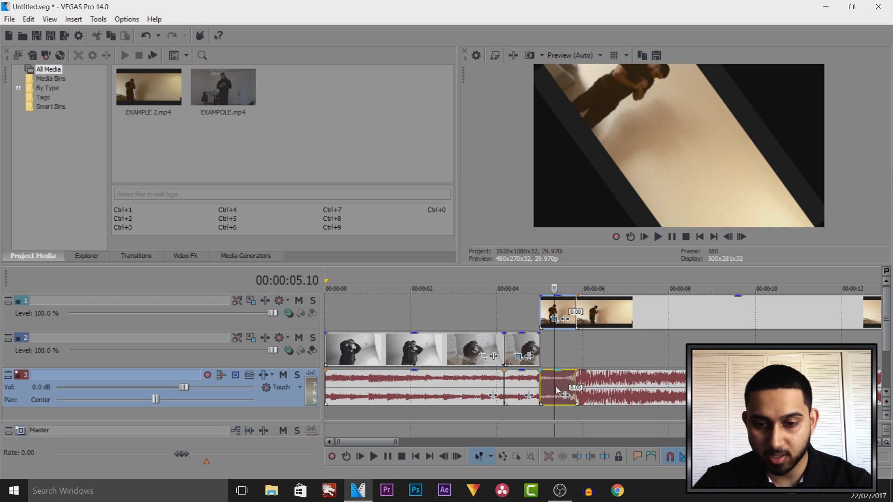
pyautogui.moveTo(560, 395)
pyautogui.mouseDown()
pyautogui.moveTo(562, 420)
pyautogui.moveTo(560, 400)
pyautogui.mouseUp()
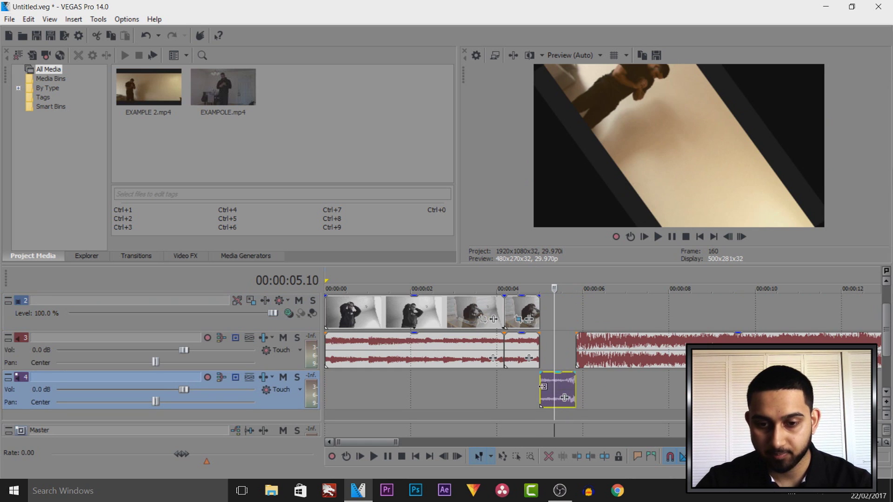
pyautogui.click(543, 386)
# Step: Shift both EXAMPLE 2 segments five frames earlier so the clip starts at 00:00:04.25, overlapping the end of the first clip
pyautogui.moveTo(886, 328); pyautogui.dragTo(887, 309)
pyautogui.scroll(3, 590, 326)
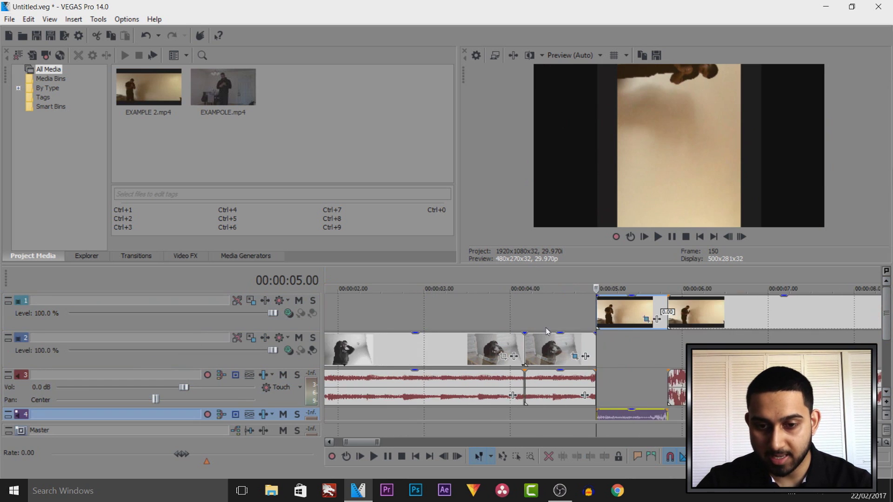
pyautogui.click(592, 312)
pyautogui.click(588, 314)
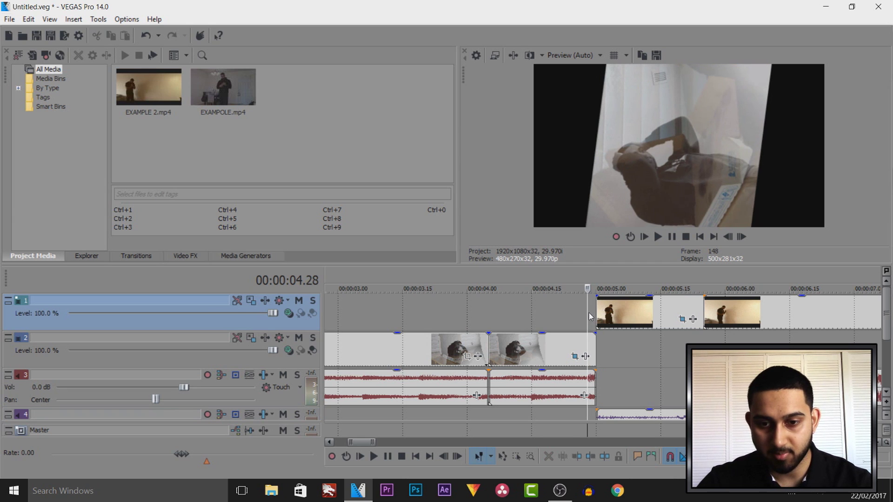
pyautogui.press('Left')
pyautogui.press('Left')
pyautogui.press('Left')
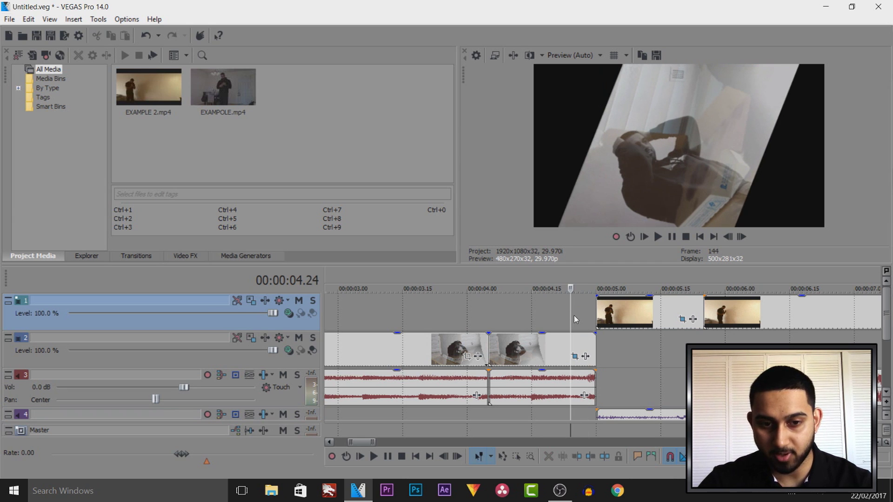
pyautogui.moveTo(646, 311); pyautogui.dragTo(625, 310)
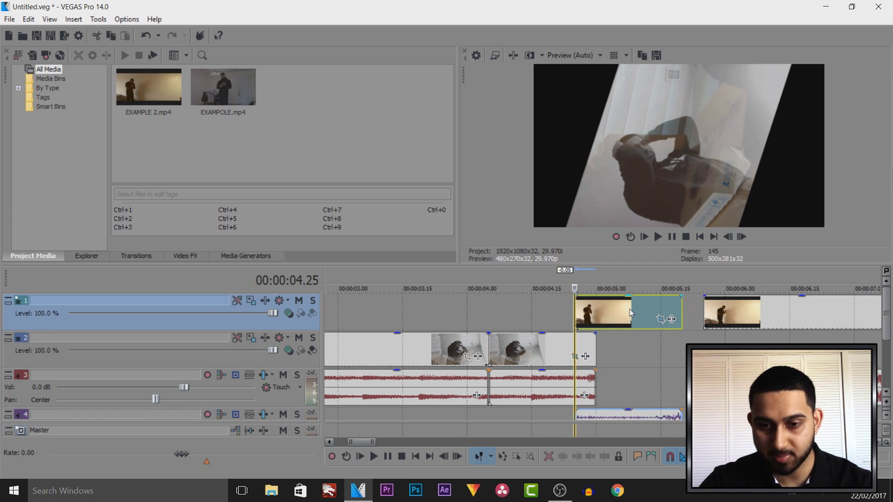
pyautogui.moveTo(745, 319); pyautogui.dragTo(733, 317)
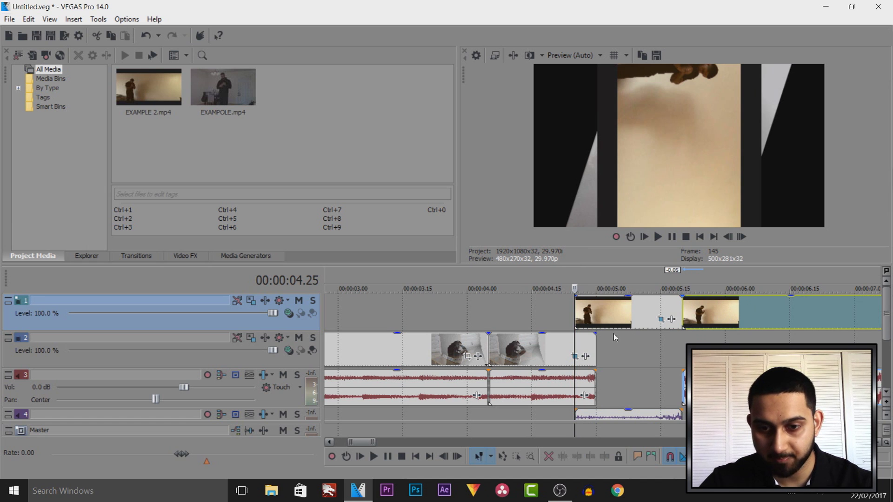
# Step: Add a fade-in to the opening EXAMPLE 2 segment and a fade-out to the first clip across their overlap, and preview the blend
pyautogui.moveTo(576, 298); pyautogui.dragTo(590, 298)
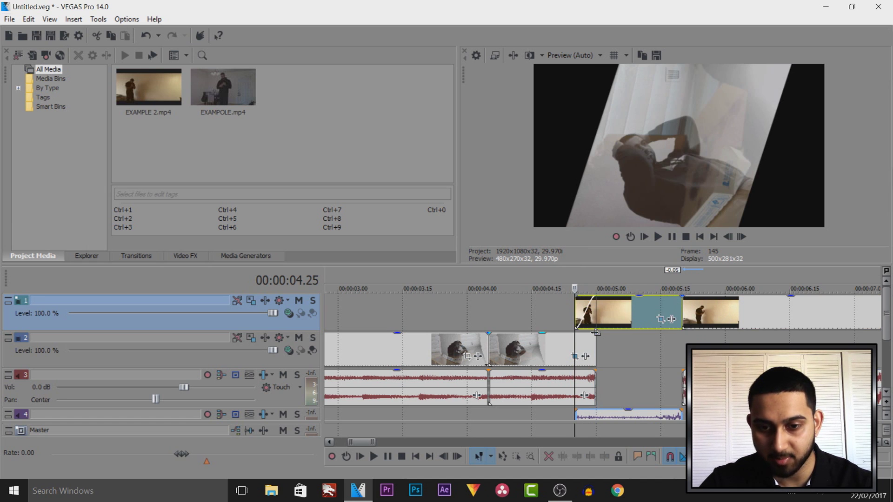
pyautogui.moveTo(594, 333); pyautogui.dragTo(575, 333)
pyautogui.click(547, 320)
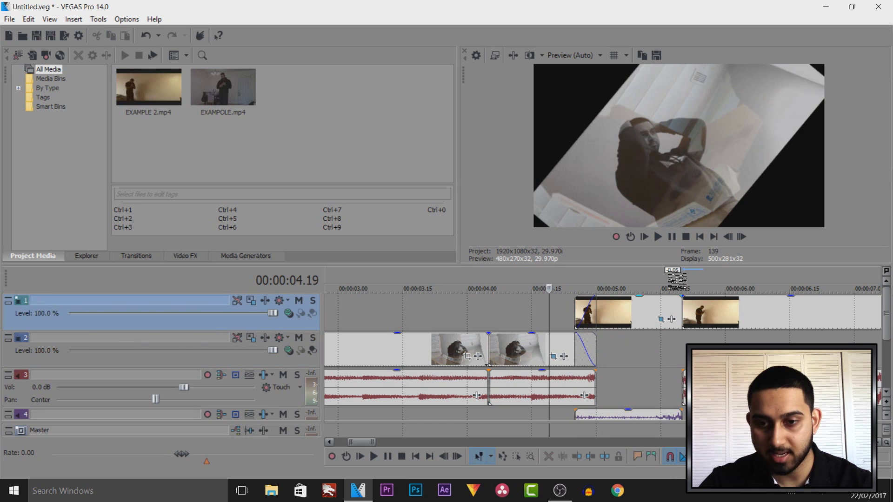
pyautogui.press('space')
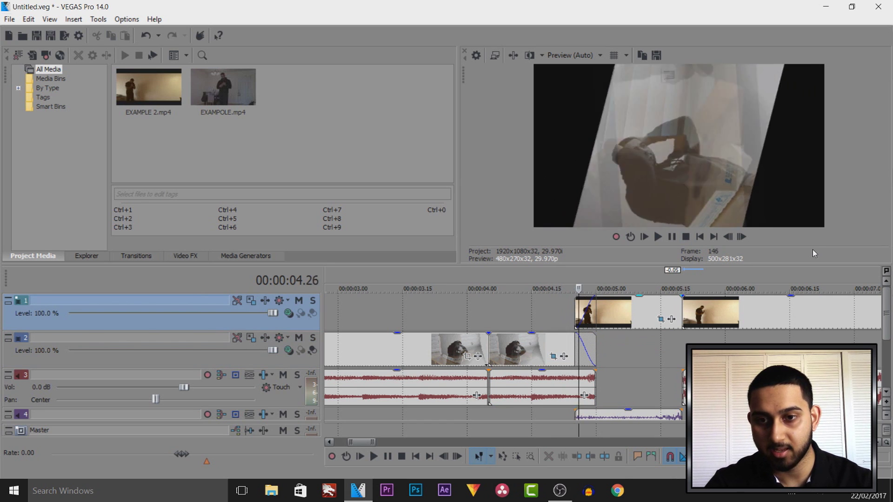
pyautogui.press('Right')
pyautogui.press('Right')
pyautogui.press('Right')
pyautogui.press('Right')
pyautogui.press('Right')
pyautogui.press('Right')
pyautogui.press('Right')
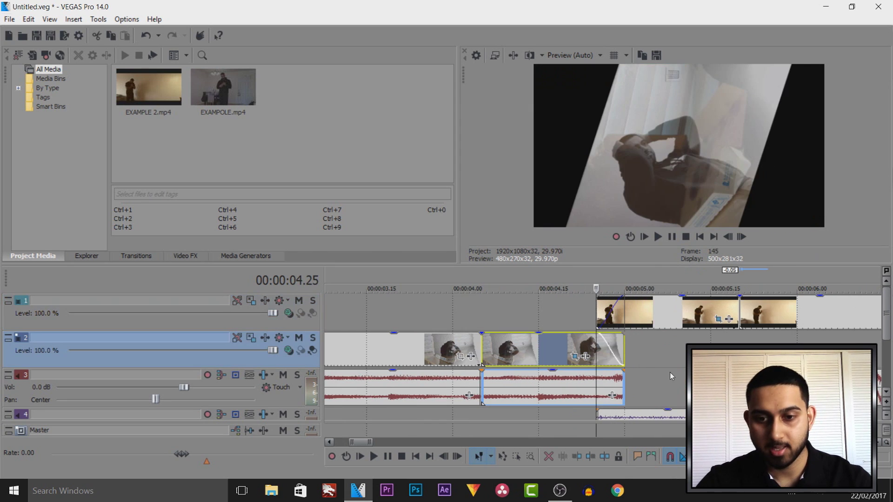
pyautogui.click(585, 316)
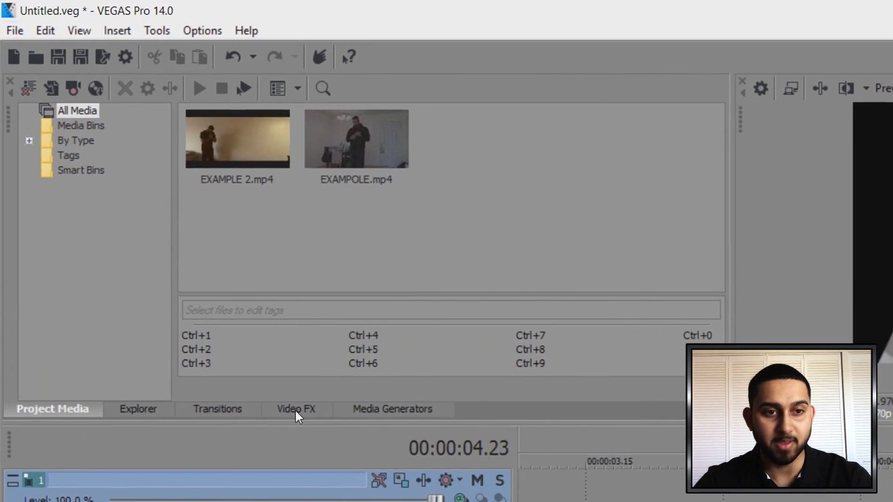
# Step: Restore the Default Layout window arrangement
pyautogui.click(79, 30)
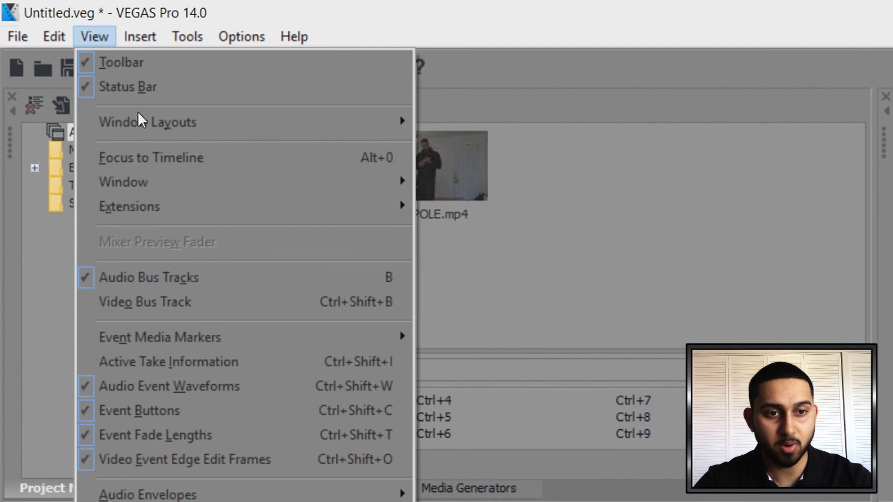
pyautogui.moveTo(143, 119)
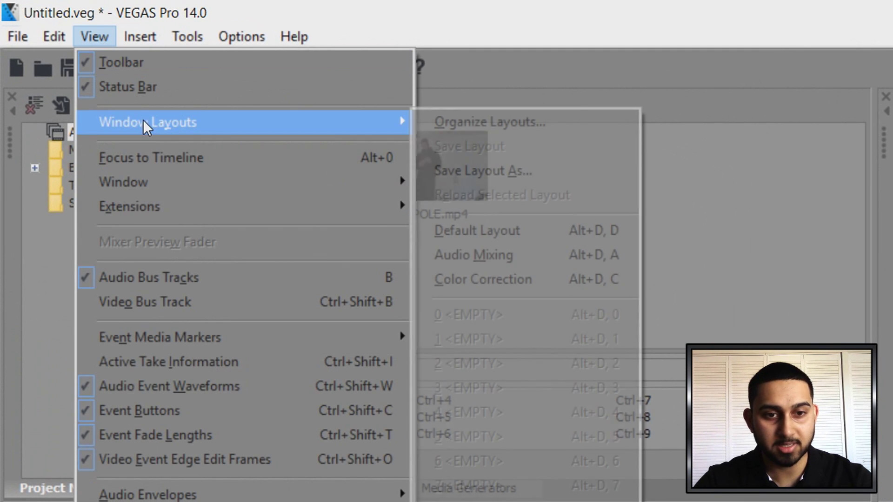
pyautogui.click(544, 233)
# Step: Apply the (Default) Gaussian Blur video effect to the first clip's closing segment and close its effect settings
pyautogui.moveTo(349, 158); pyautogui.dragTo(346, 175)
pyautogui.click(132, 258)
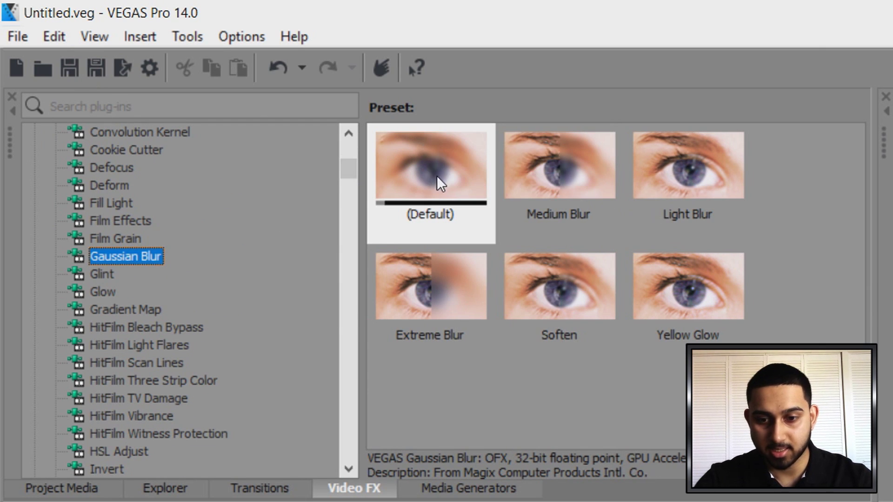
pyautogui.moveTo(436, 175); pyautogui.dragTo(590, 356)
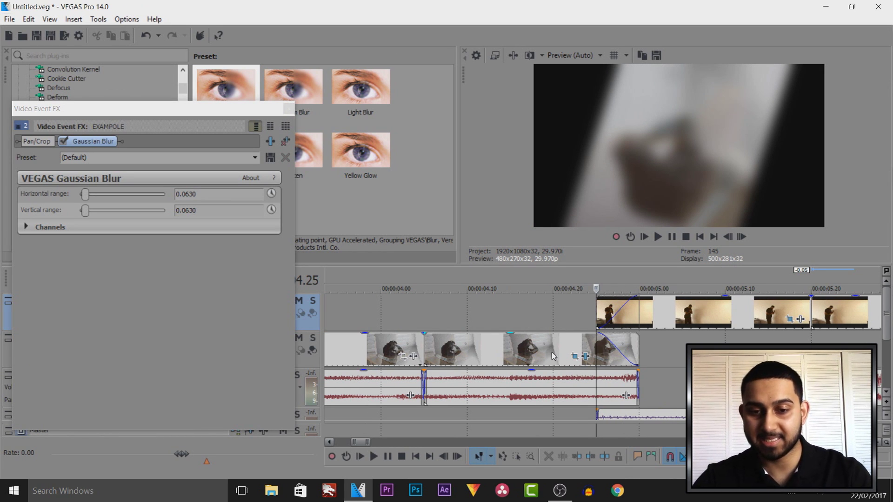
pyautogui.click(289, 109)
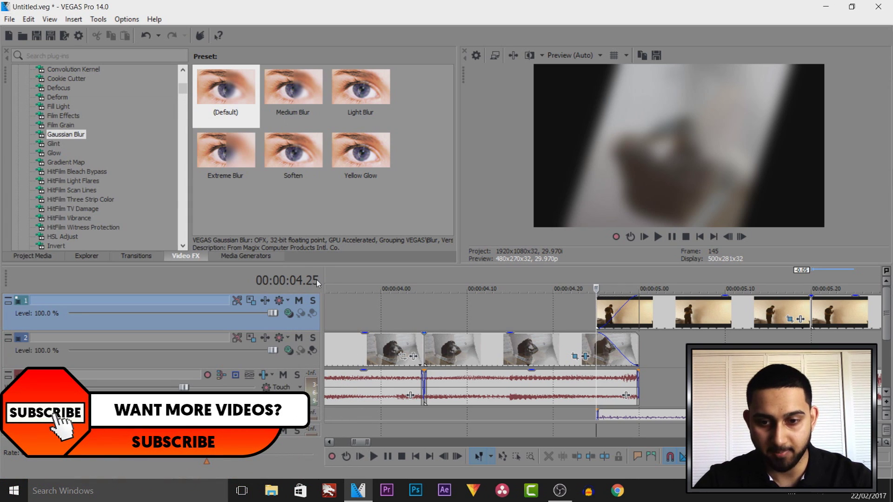
# Step: At 00:00:04.20, reopen the closing segment's Gaussian Blur settings and enable animation for the horizontal and vertical ranges
pyautogui.click(579, 311)
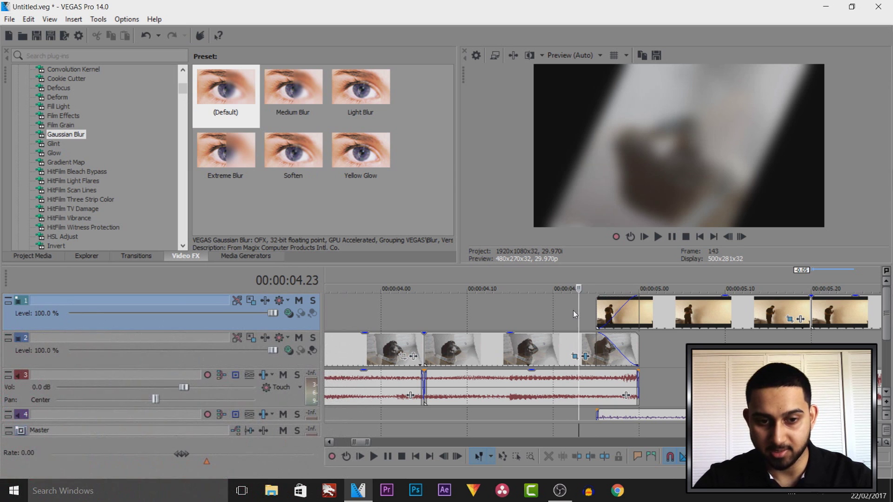
pyautogui.click(570, 311)
pyautogui.click(563, 317)
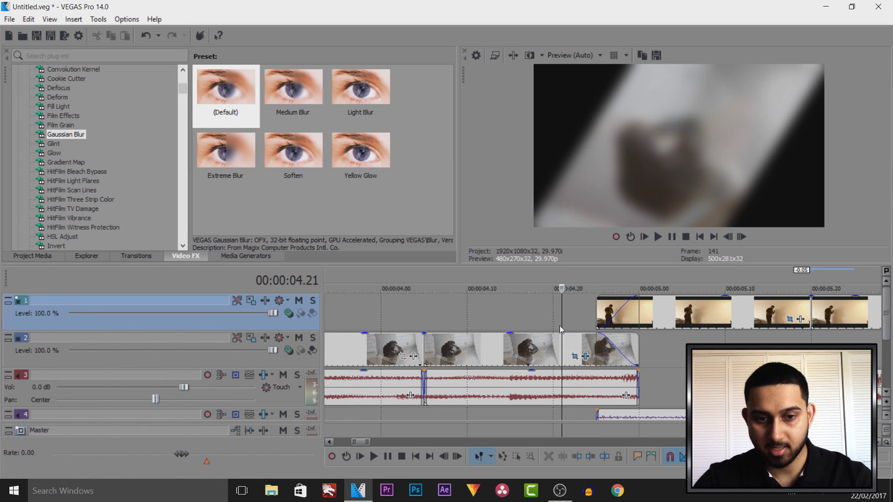
pyautogui.press('Left')
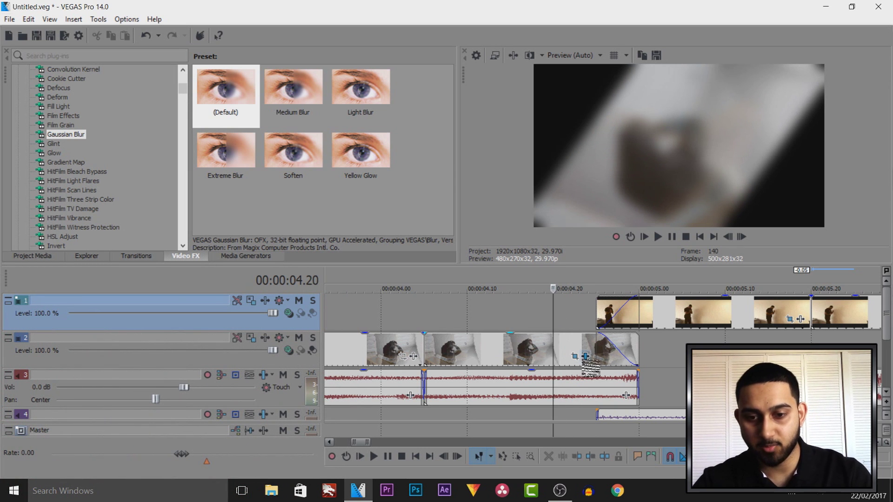
pyautogui.moveTo(588, 362); pyautogui.dragTo(587, 359)
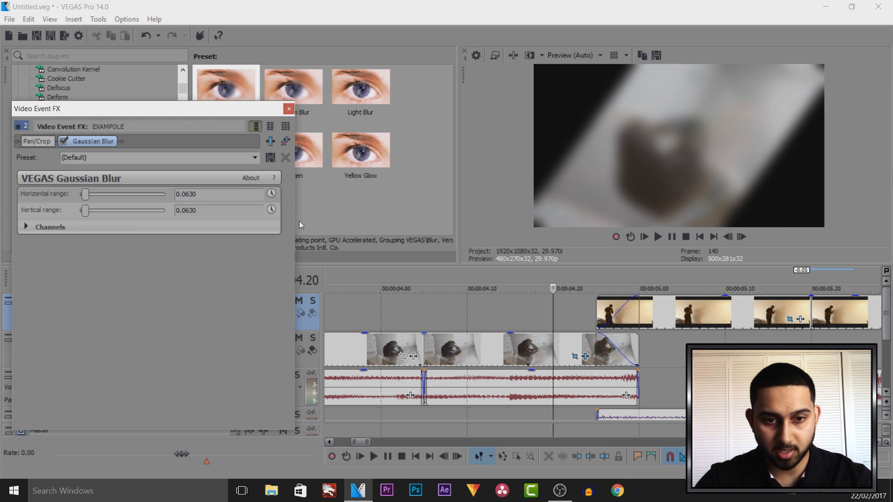
pyautogui.click(272, 195)
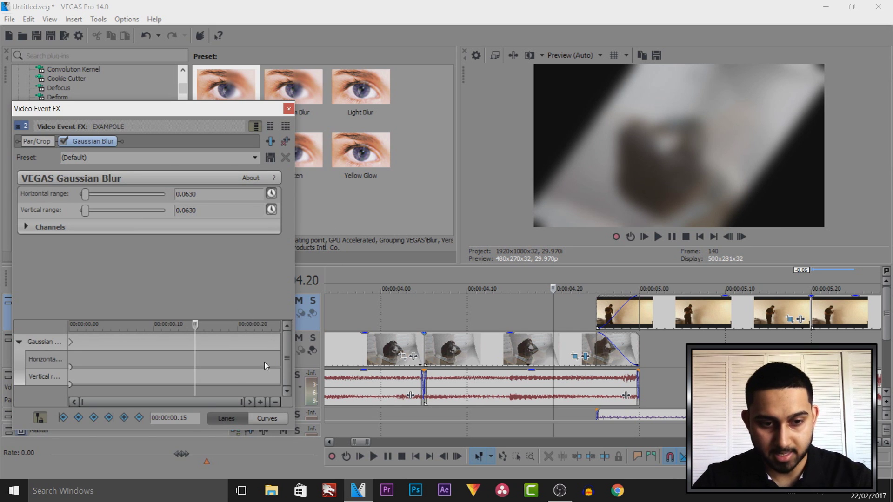
# Step: Add a Gaussian Blur keyframe at 00:00:00.15 and set its vertical and horizontal ranges to 0.0000
pyautogui.click(125, 418)
pyautogui.moveTo(79, 214); pyautogui.dragTo(28, 204)
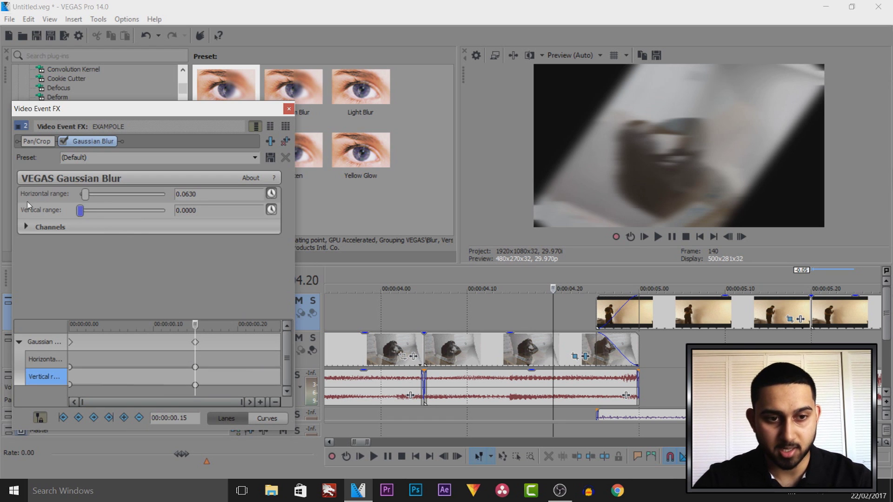
pyautogui.moveTo(83, 199); pyautogui.dragTo(22, 192)
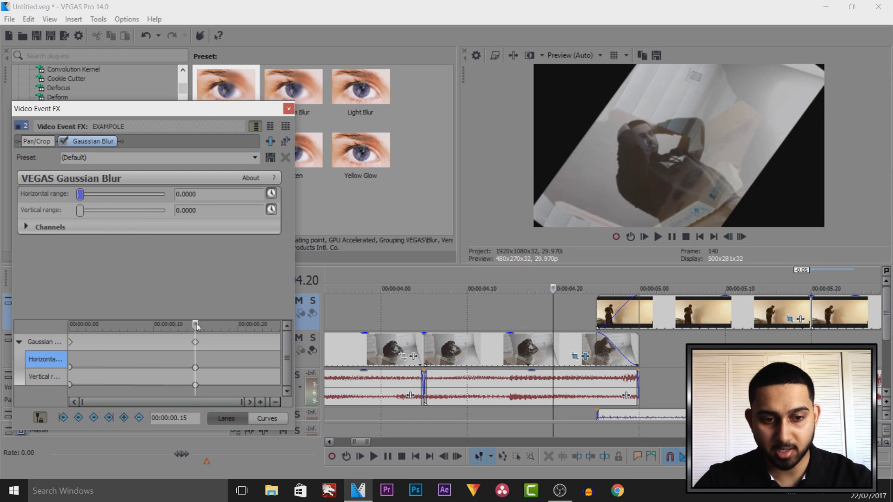
# Step: At the closing segment's 00:00:00.25 position, set the Gaussian Blur horizontal range to about 0.1361
pyautogui.moveTo(195, 326); pyautogui.dragTo(287, 331)
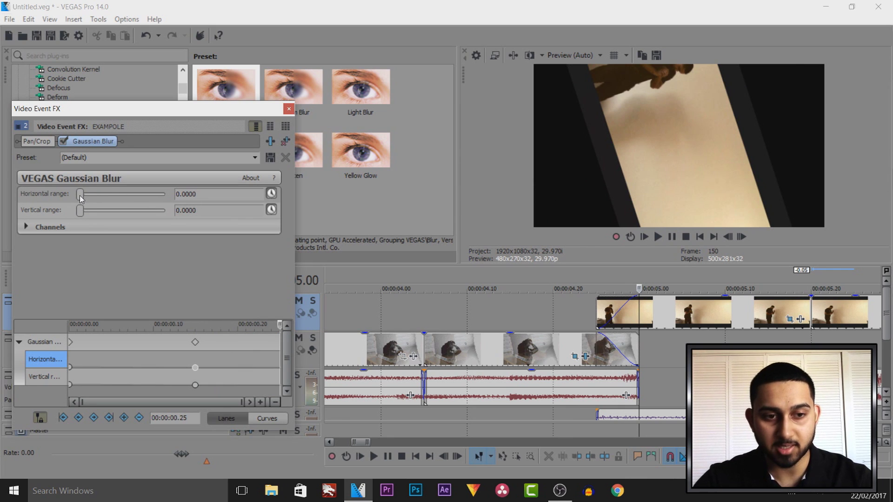
pyautogui.moveTo(85, 200); pyautogui.dragTo(88, 201)
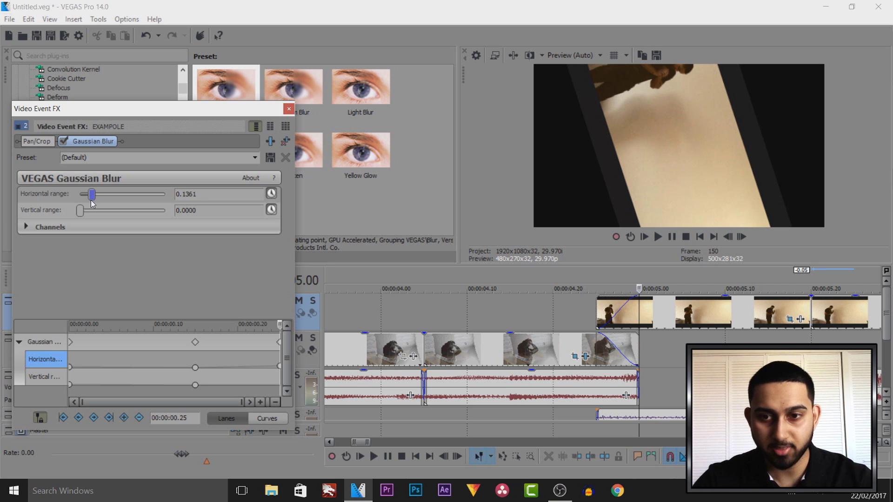
# Step: Check the blurred spin frame by frame around the clip overlap and close the closing segment's effect settings
pyautogui.click(598, 317)
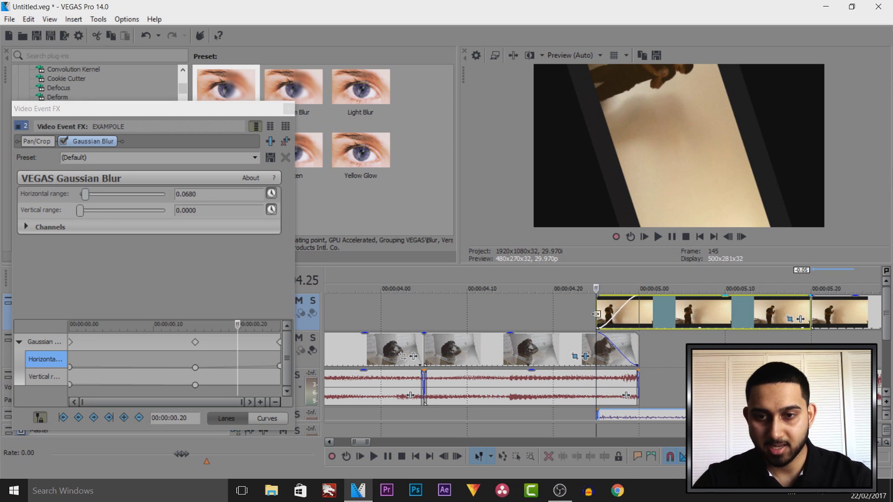
pyautogui.press('Right')
pyautogui.press('Right')
pyautogui.press('Right')
pyautogui.press('Right')
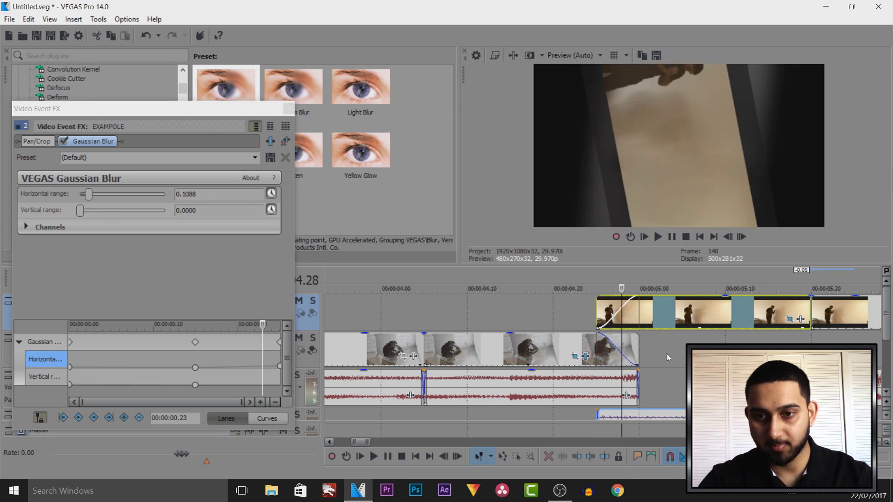
pyautogui.press('Left')
pyautogui.press('Left')
pyautogui.press('Left')
pyautogui.press('Left')
pyautogui.press('Left')
pyautogui.press('Left')
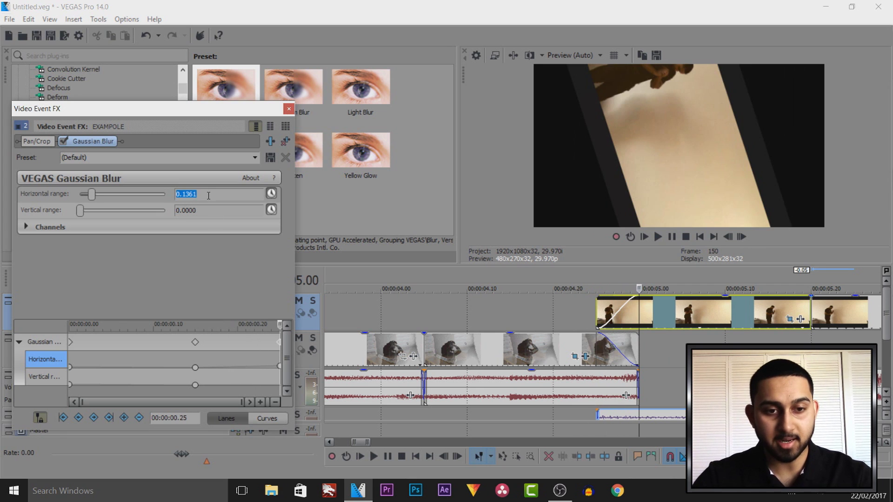
pyautogui.click(207, 196)
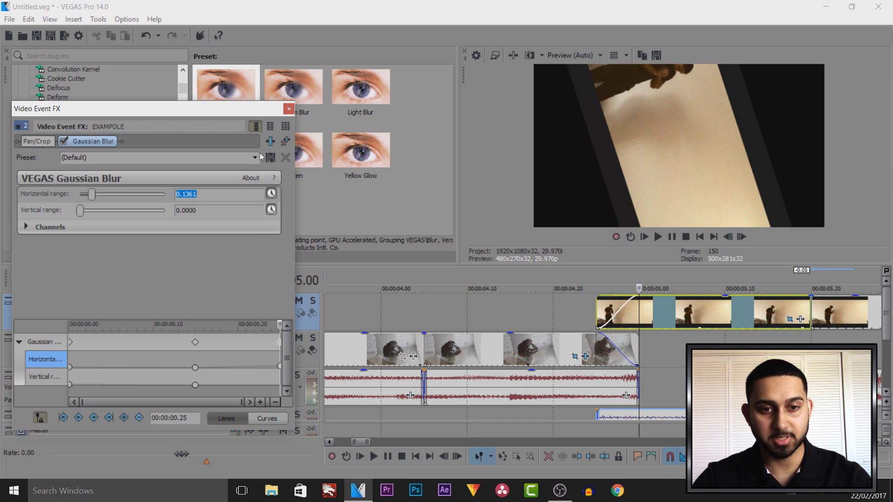
pyautogui.click(289, 109)
pyautogui.press('Left')
pyautogui.press('Left')
pyautogui.press('Left')
pyautogui.press('Left')
pyautogui.press('Left')
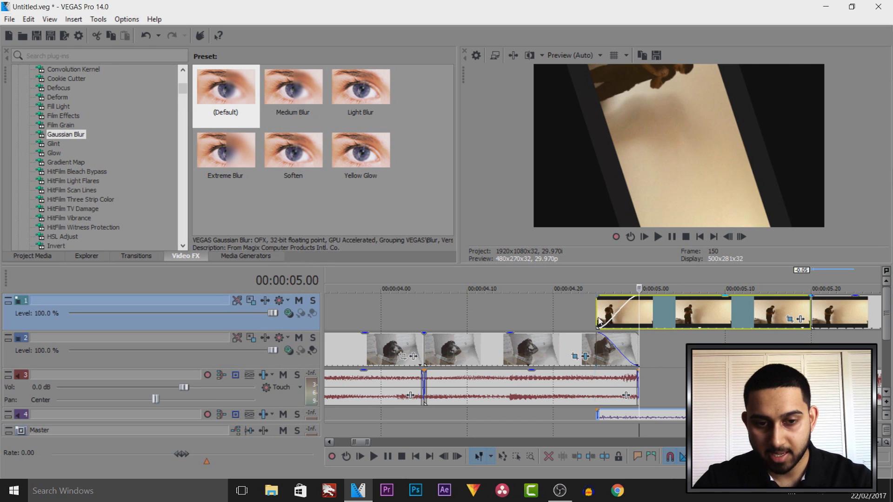
# Step: At 00:00:05.05, apply the (Default) Gaussian Blur to the opening EXAMPLE 2 segment and enable animation for its horizontal and vertical ranges
pyautogui.click(639, 311)
pyautogui.press('Right')
pyautogui.press('Right')
pyautogui.press('Right')
pyautogui.press('Right')
pyautogui.press('Right')
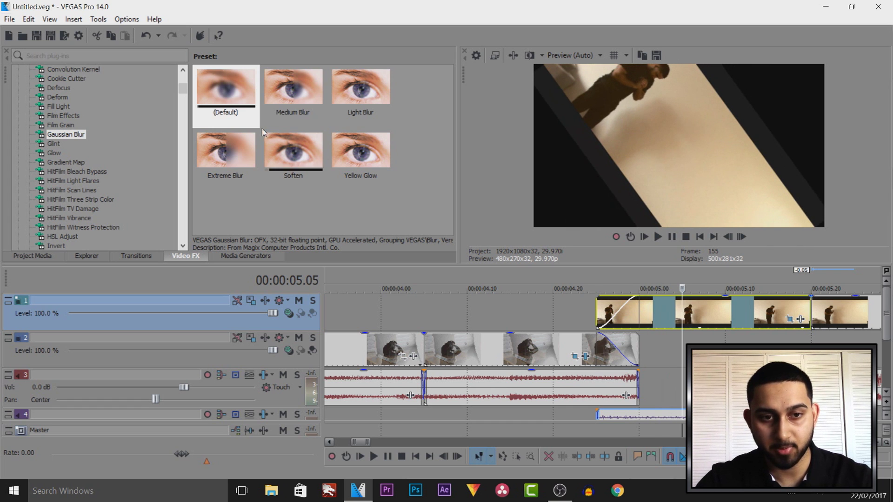
pyautogui.moveTo(226, 93); pyautogui.dragTo(646, 313)
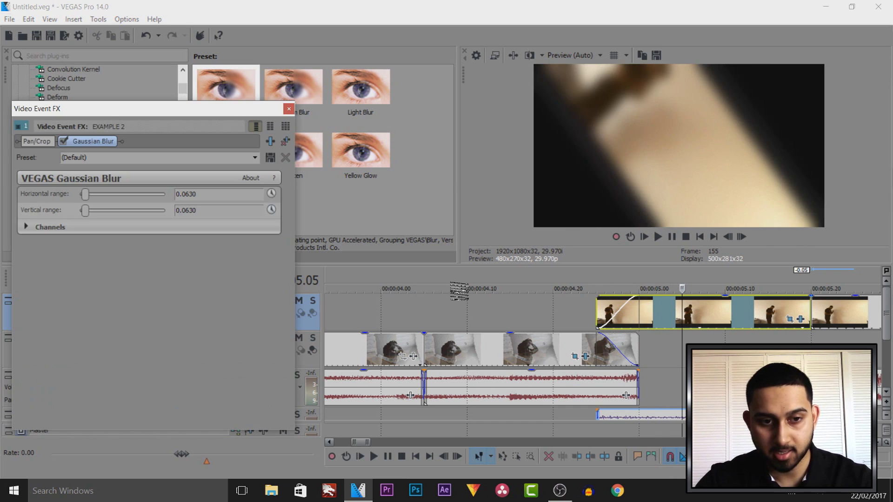
pyautogui.click(272, 209)
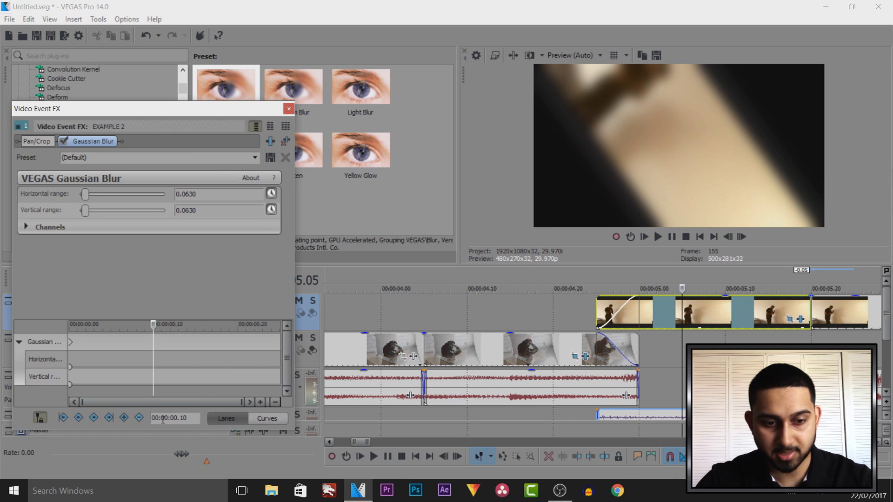
# Step: Add a Gaussian Blur keyframe at 00:00:00.10 and set its horizontal and vertical ranges to 0.0000
pyautogui.click(124, 417)
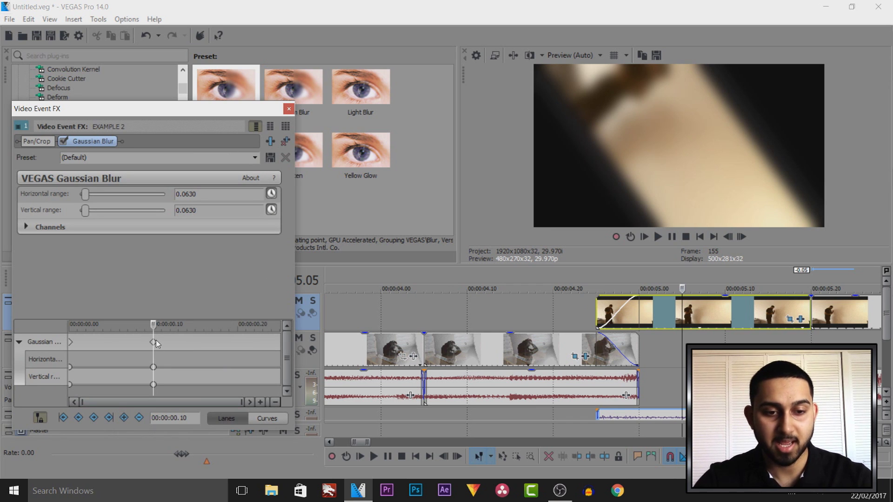
pyautogui.click(156, 343)
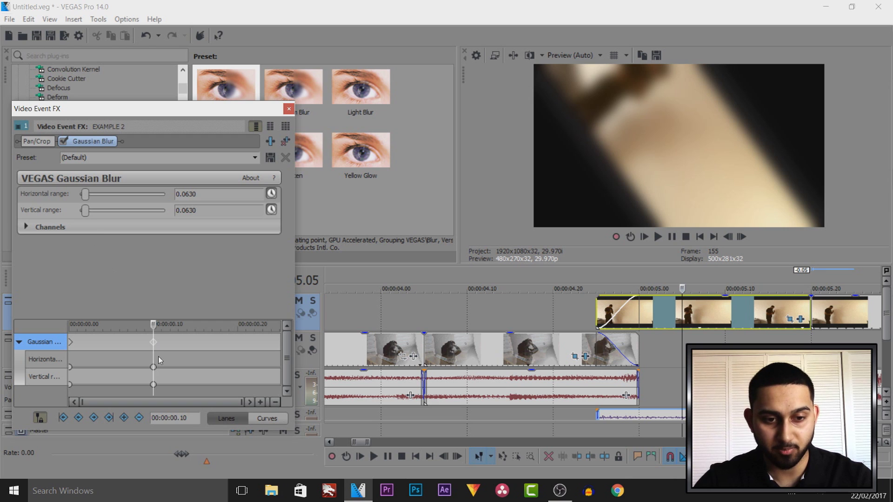
pyautogui.moveTo(84, 211); pyautogui.dragTo(0, 179)
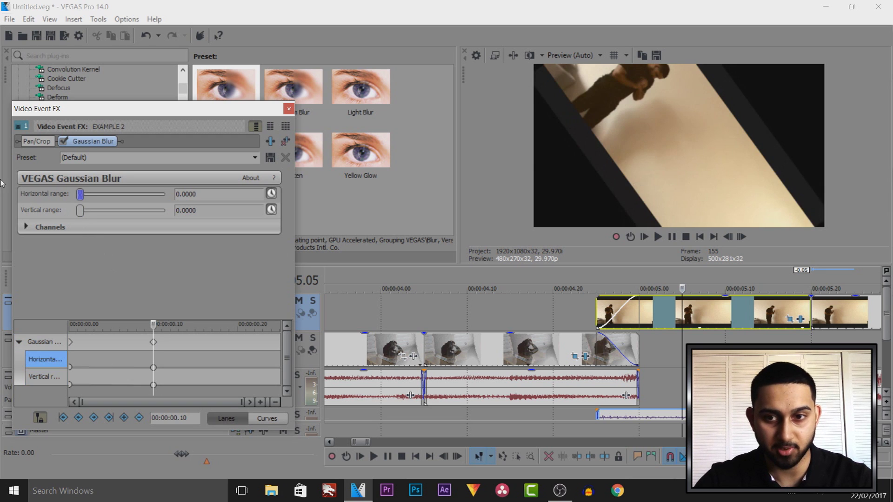
# Step: At the opening segment's first keyframe, set the Gaussian Blur horizontal range to 0.1361 and vertical range to 0.0000, and close the effect settings
pyautogui.click(70, 343)
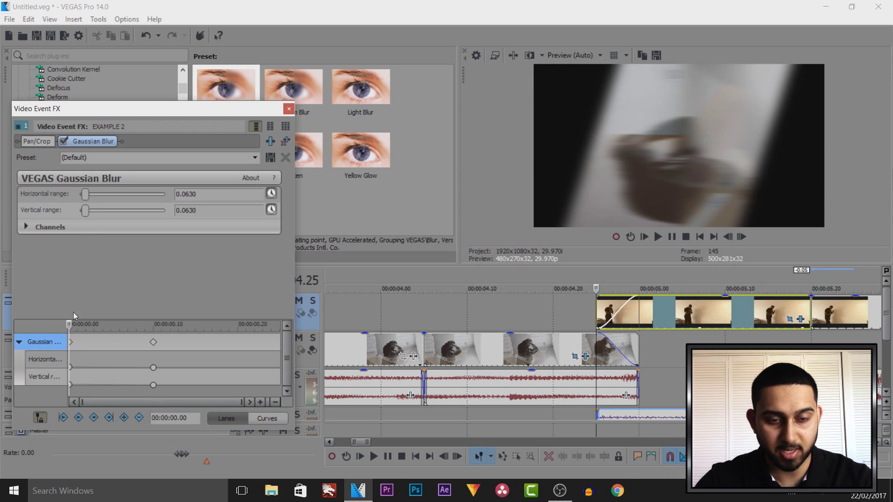
pyautogui.moveTo(217, 196); pyautogui.dragTo(44, 216)
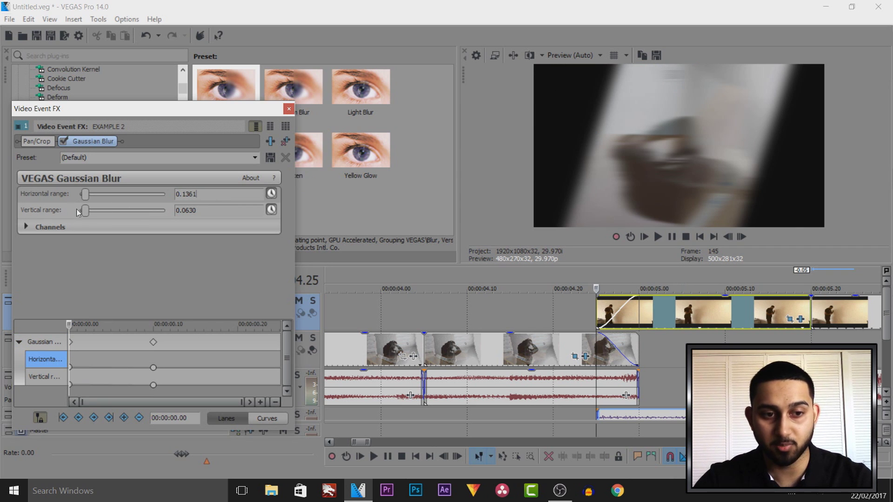
pyautogui.moveTo(88, 211); pyautogui.dragTo(8, 211)
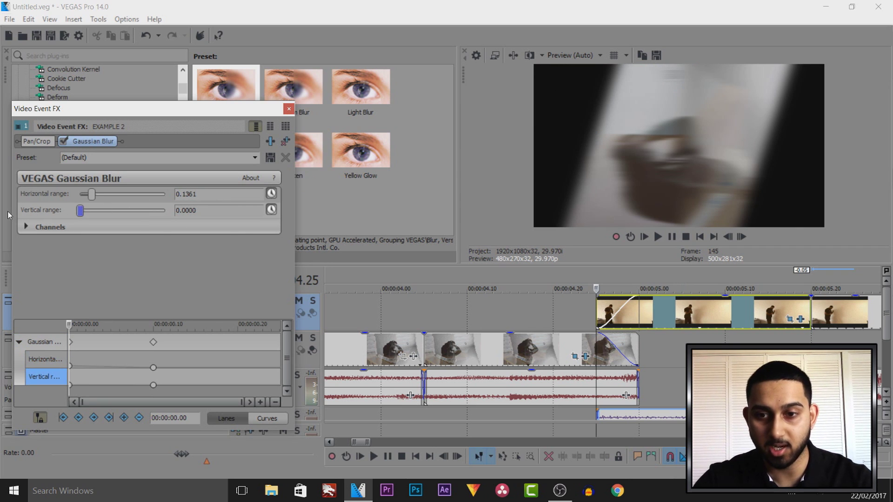
pyautogui.click(288, 109)
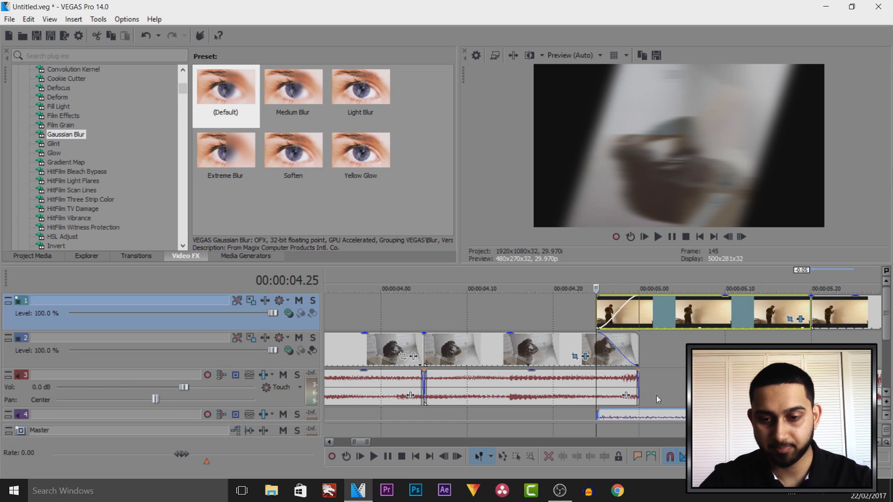
# Step: At the start of the closing EXAMPOLE segment, set the Gaussian Blur horizontal and vertical ranges to 0.0000 and close its effect settings
pyautogui.press('Left')
pyautogui.press('Left')
pyautogui.press('Left')
pyautogui.press('Left')
pyautogui.press('Left')
pyautogui.press('Left')
pyautogui.press('Left')
pyautogui.press('Left')
pyautogui.press('Left')
pyautogui.press('Left')
pyautogui.press('Left')
pyautogui.press('Left')
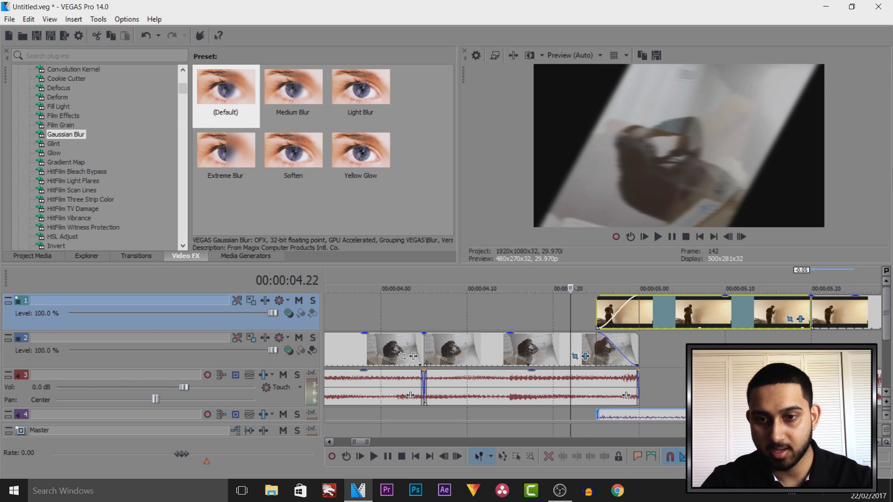
pyautogui.press('Left')
pyautogui.press('Left')
pyautogui.press('Left')
pyautogui.press('Left')
pyautogui.press('Left')
pyautogui.press('Left')
pyautogui.press('Left')
pyautogui.press('Left')
pyautogui.press('Left')
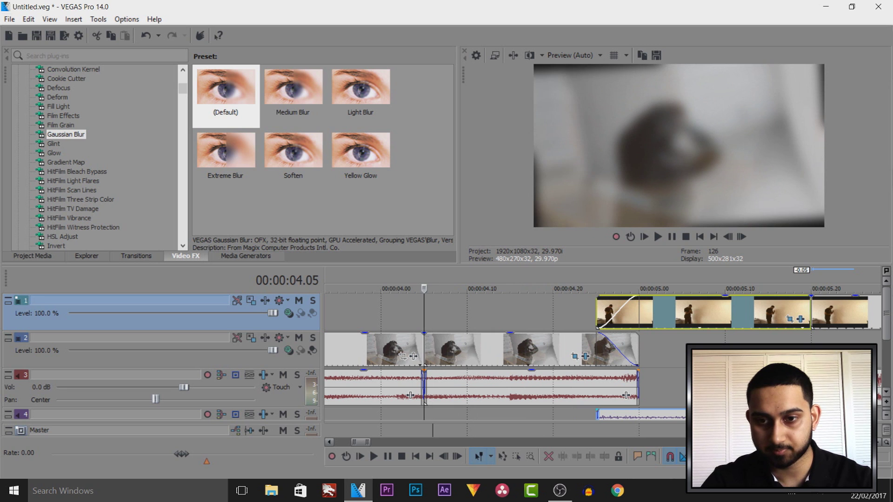
pyautogui.click(585, 356)
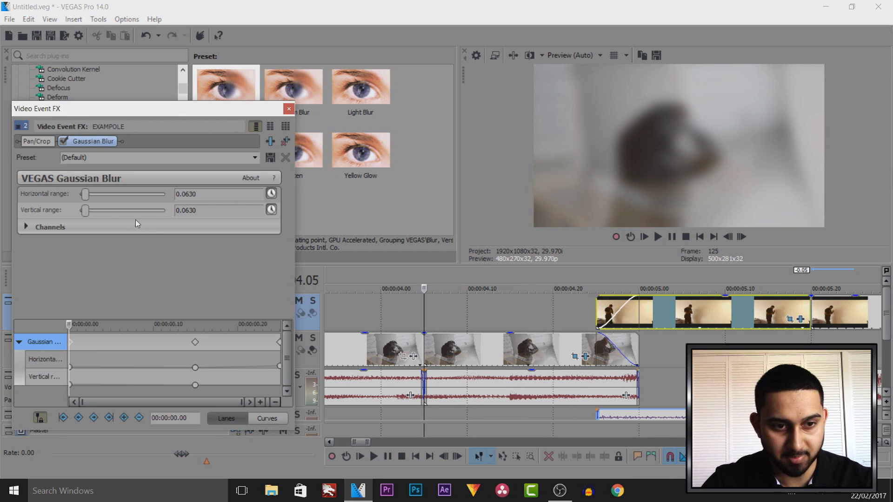
pyautogui.moveTo(85, 210); pyautogui.dragTo(29, 194)
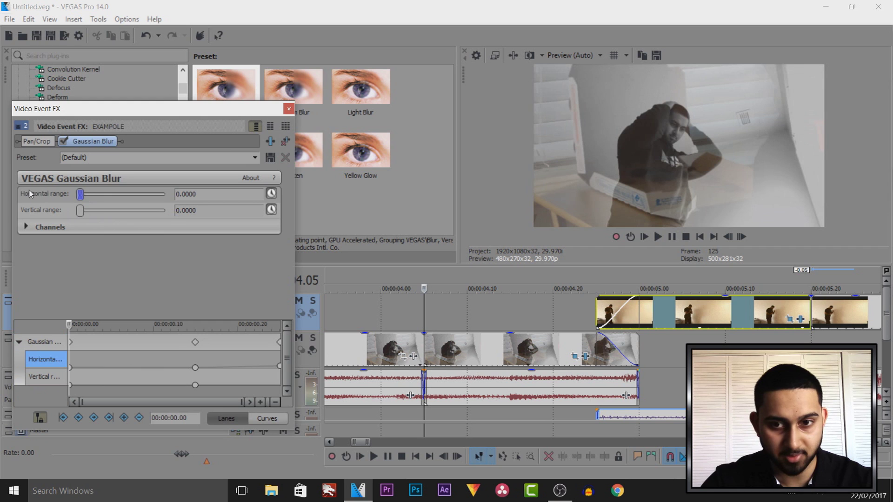
pyautogui.click(289, 109)
# Step: Examine the blurred spin frame by frame from the closing EXAMPOLE segment through the end of the opening EXAMPLE 2 segment
pyautogui.click(665, 321)
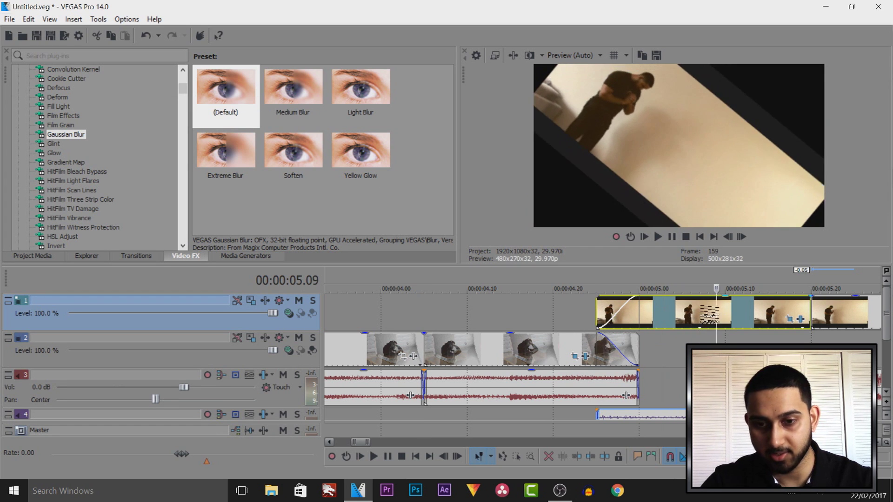
pyautogui.click(537, 314)
pyautogui.press('Left')
pyautogui.press('Left')
pyautogui.press('Right')
pyautogui.press('Right')
pyautogui.press('Right')
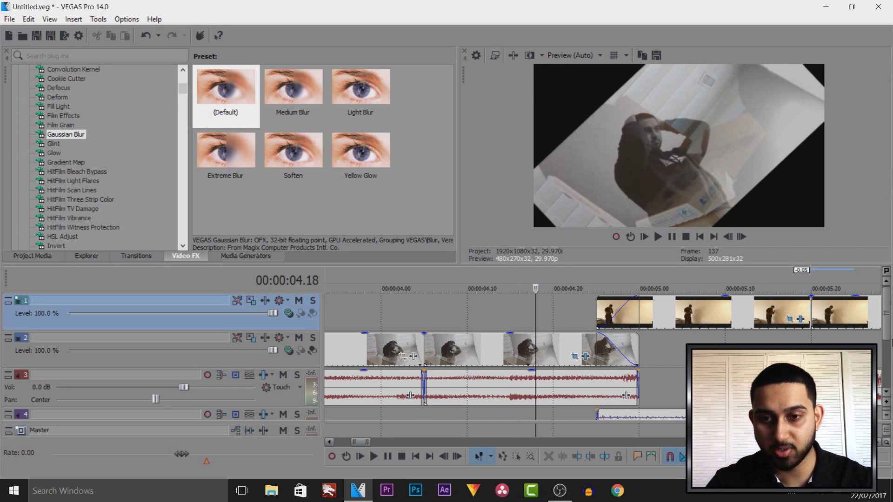
pyautogui.press('Right')
pyautogui.press('Right')
pyautogui.press('Right')
pyautogui.press('Right')
pyautogui.press('Right')
pyautogui.press('Right')
pyautogui.press('Right')
pyautogui.press('Right')
pyautogui.press('Right')
pyautogui.press('Right')
pyautogui.press('Right')
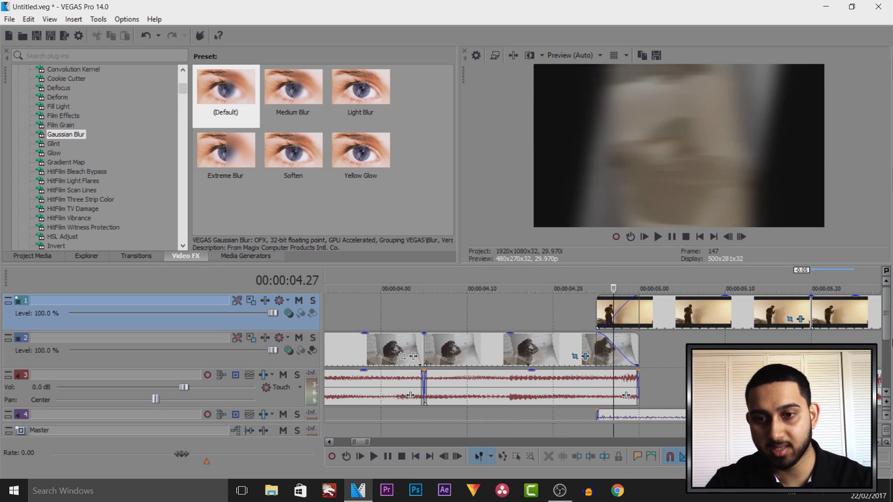
pyautogui.press('Right')
pyautogui.press('Right')
pyautogui.press('Right')
pyautogui.press('Right')
pyautogui.press('Right')
pyautogui.press('Right')
pyautogui.press('Right')
pyautogui.press('Right')
pyautogui.press('Right')
pyautogui.press('Right')
pyautogui.press('Right')
pyautogui.press('Right')
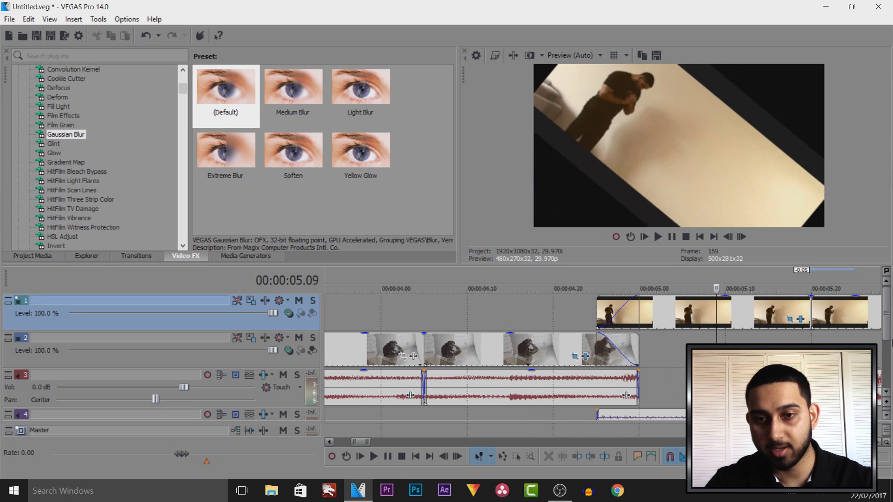
pyautogui.press('Right')
pyautogui.press('Right')
pyautogui.press('Right')
pyautogui.press('Right')
pyautogui.press('Right')
pyautogui.press('Right')
pyautogui.press('Right')
pyautogui.press('Right')
pyautogui.press('Right')
pyautogui.press('Right')
pyautogui.press('Right')
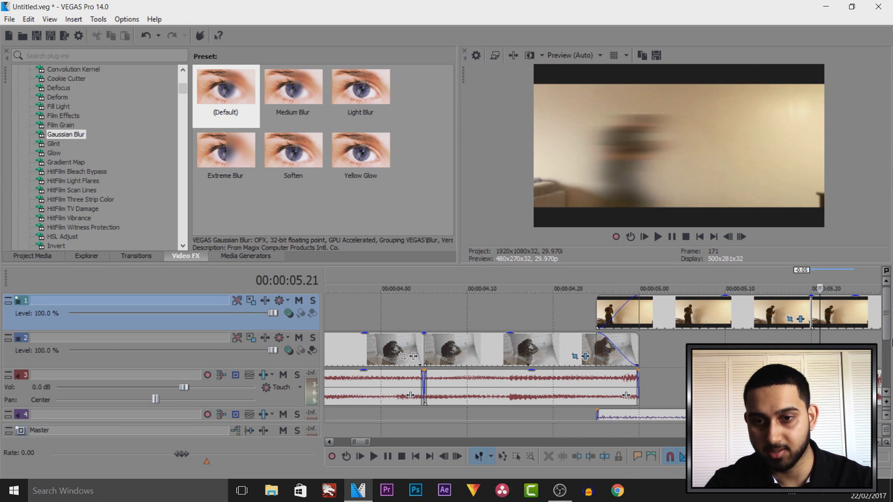
pyautogui.press('Right')
pyautogui.press('Right')
# Step: Play the spinning transition from 00:00:04.02 to review its motion and blur
pyautogui.scroll(-3, 393, 321)
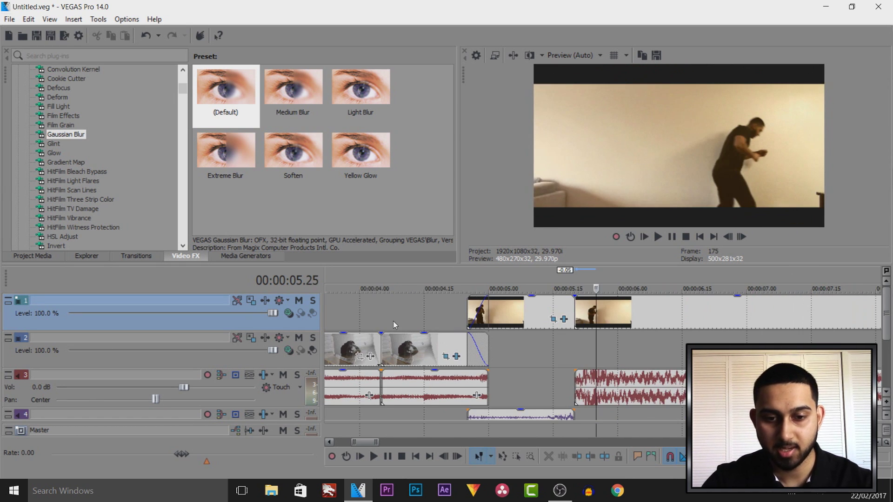
pyautogui.click(369, 311)
pyautogui.scroll(-2, 369, 310)
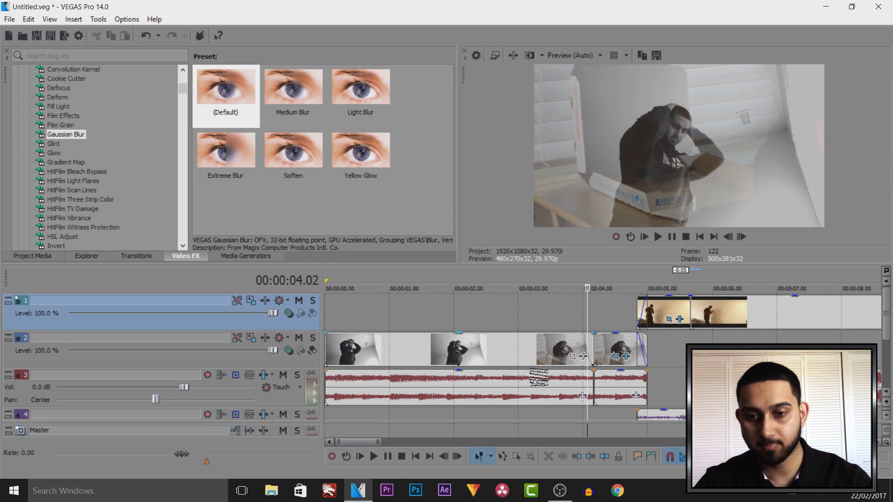
pyautogui.press('space')
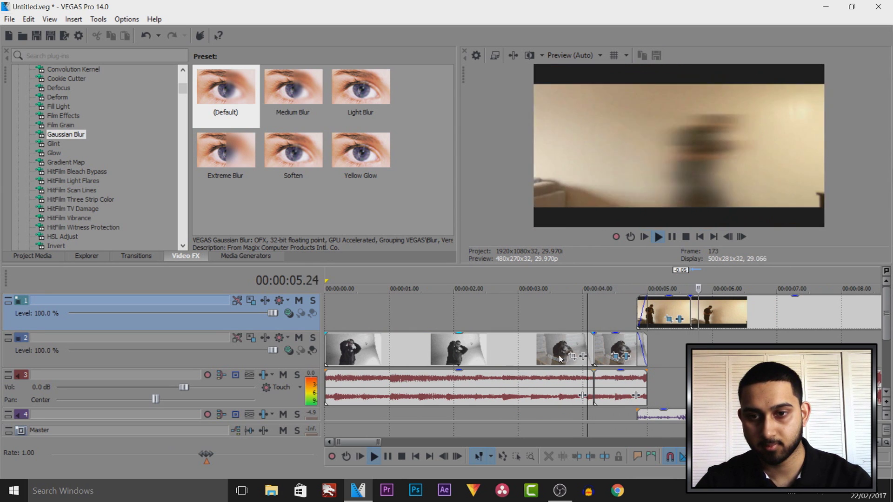
pyautogui.press('space')
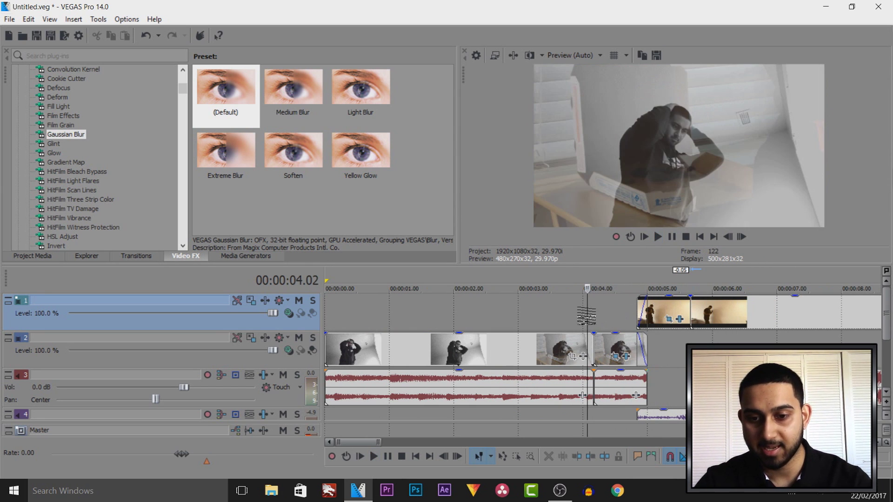
# Step: Add a Pan/Crop keyframe with a rotation angle of 0.0 at 00:00:00.15 in the closing EXAMPOLE segment
pyautogui.moveTo(587, 320)
pyautogui.mouseDown()
pyautogui.moveTo(637, 318)
pyautogui.moveTo(604, 319)
pyautogui.mouseUp()
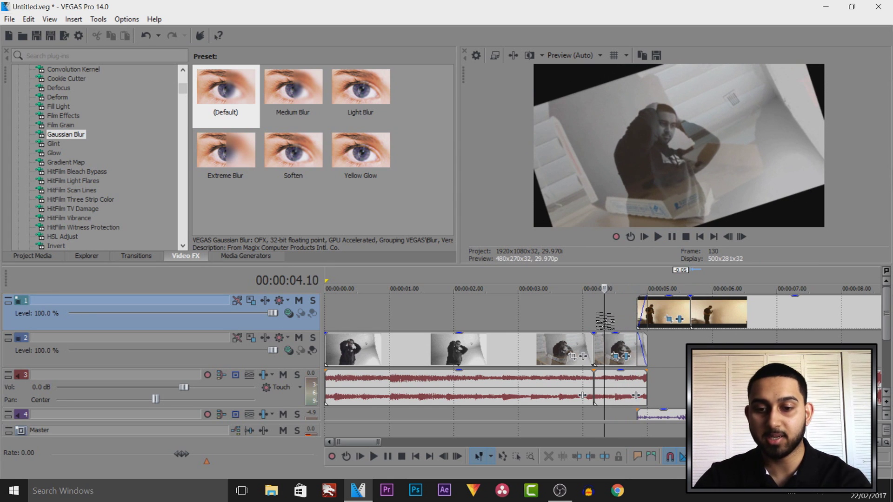
pyautogui.moveTo(621, 358); pyautogui.dragTo(625, 355)
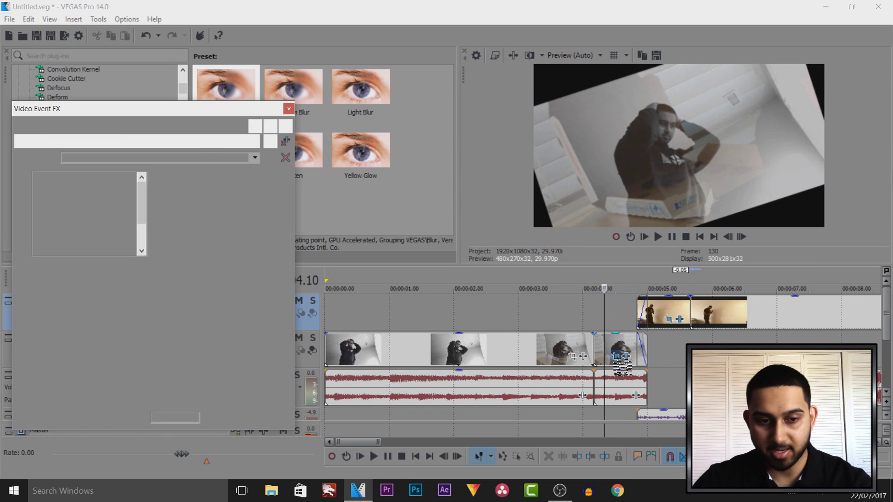
pyautogui.click(615, 353)
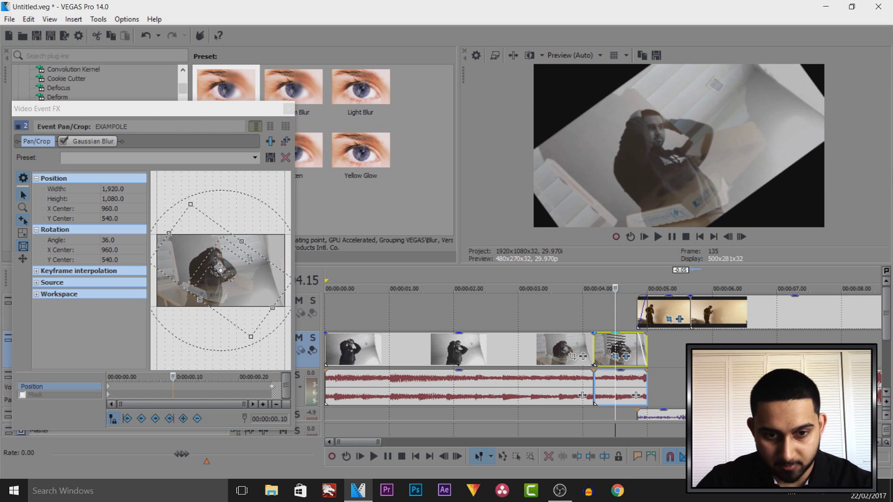
pyautogui.click(626, 348)
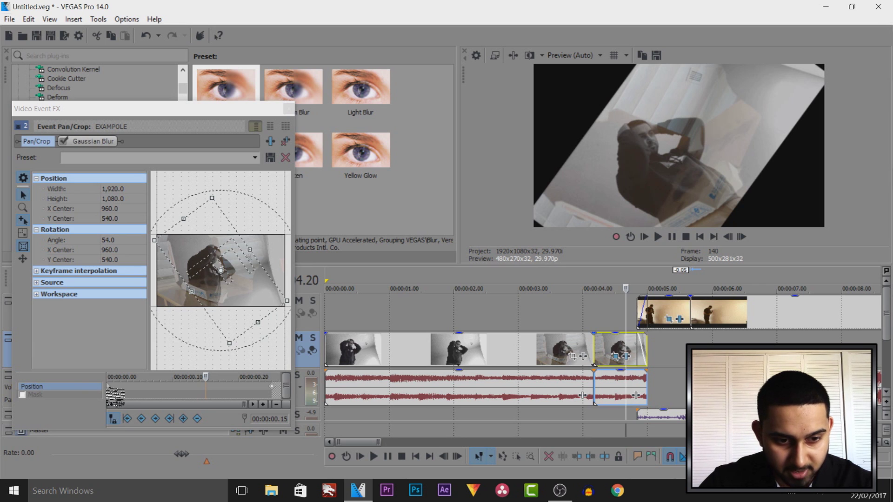
pyautogui.click(128, 394)
pyautogui.moveTo(128, 394); pyautogui.dragTo(218, 399)
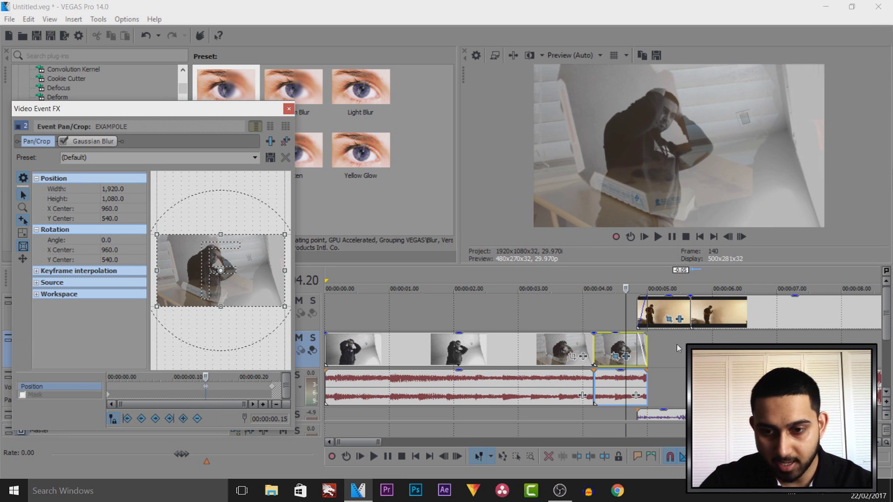
pyautogui.click(110, 387)
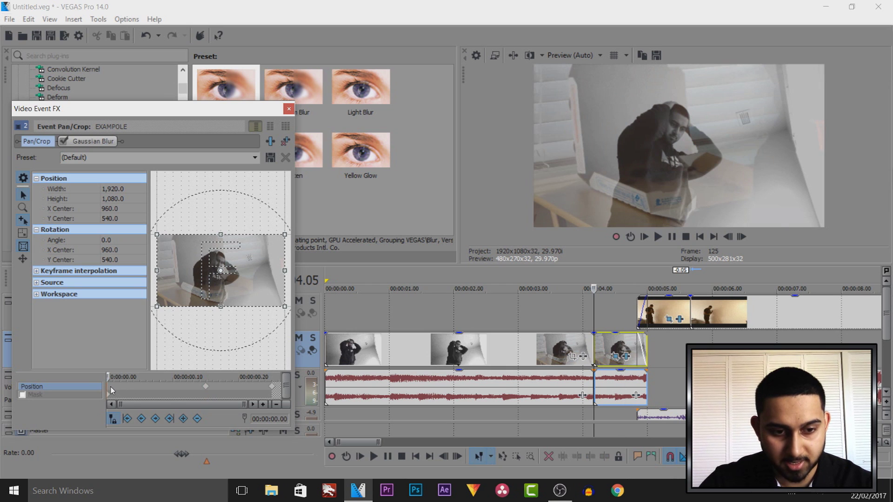
pyautogui.rightClick(267, 246)
pyautogui.click(279, 254)
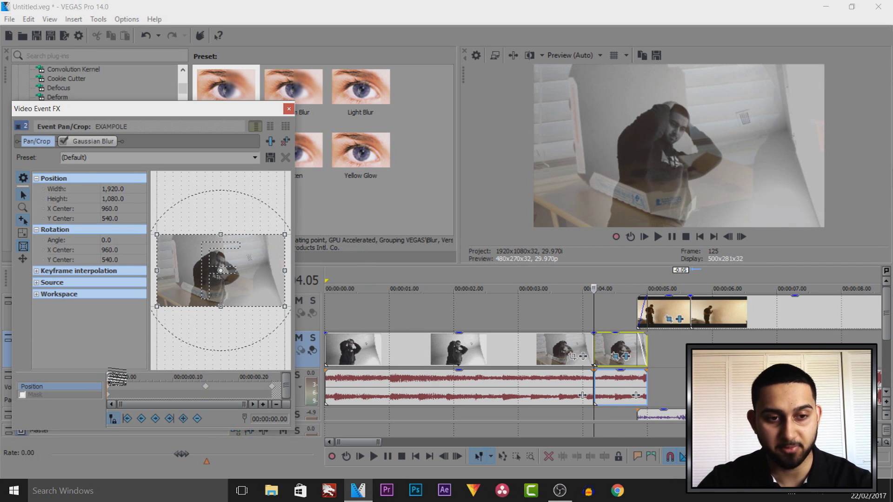
# Step: Move the opening EXAMPLE 2 segment's final Pan/Crop keyframe to 00:00:00.10 and close the effect settings
pyautogui.click(654, 317)
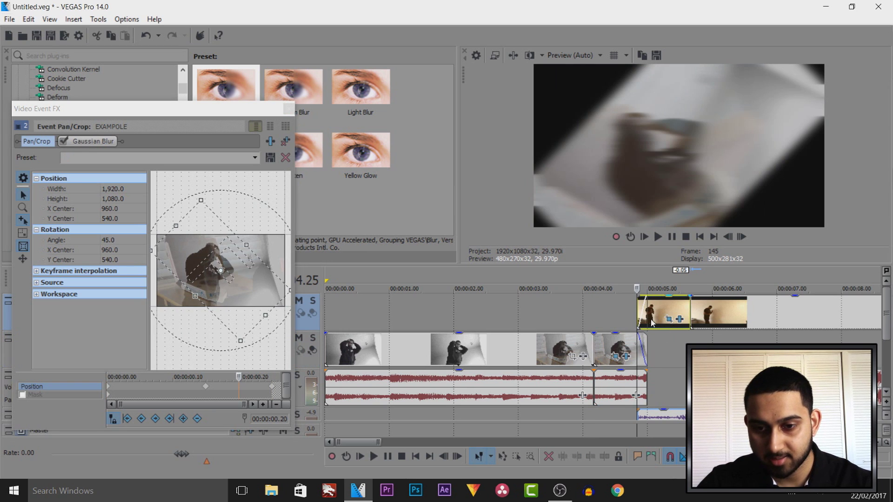
pyautogui.click(661, 314)
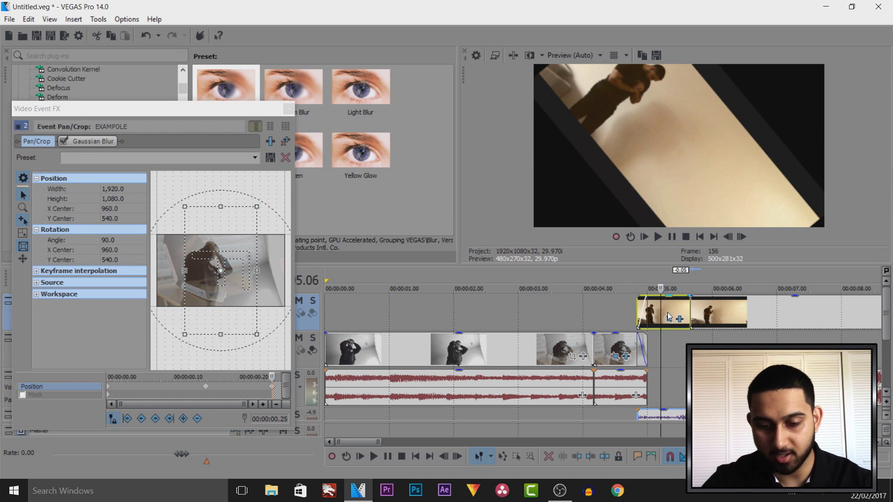
pyautogui.press('Left')
pyautogui.click(668, 319)
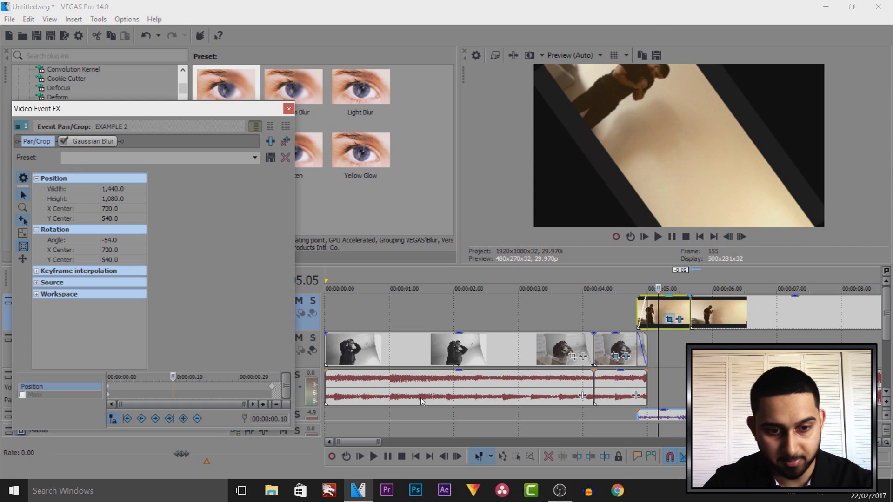
pyautogui.moveTo(276, 389); pyautogui.dragTo(173, 388)
pyautogui.click(289, 109)
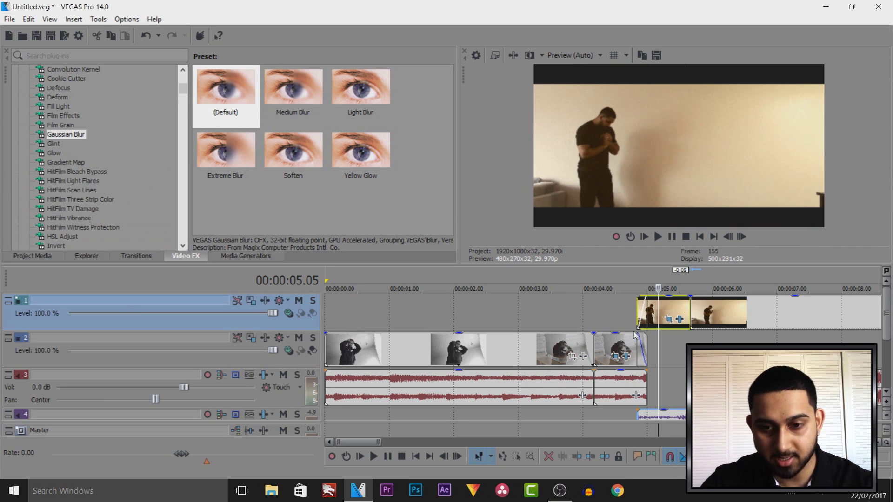
# Step: Play the retimed transition from 00:00:04.01 and examine the spin frame by frame across the clip overlap
pyautogui.click(585, 310)
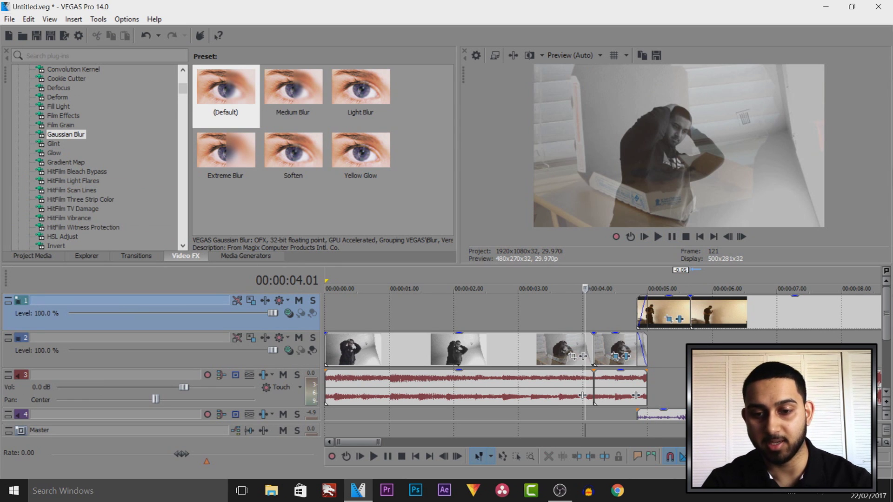
pyautogui.press('space')
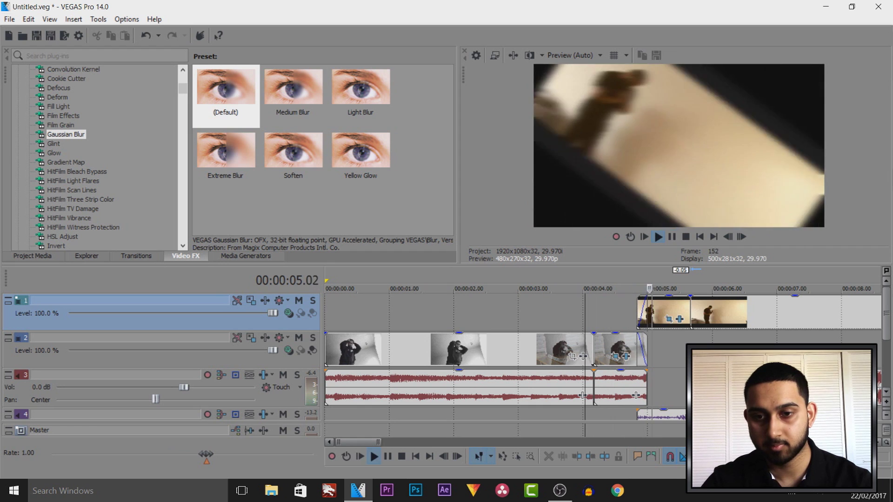
pyautogui.click(587, 322)
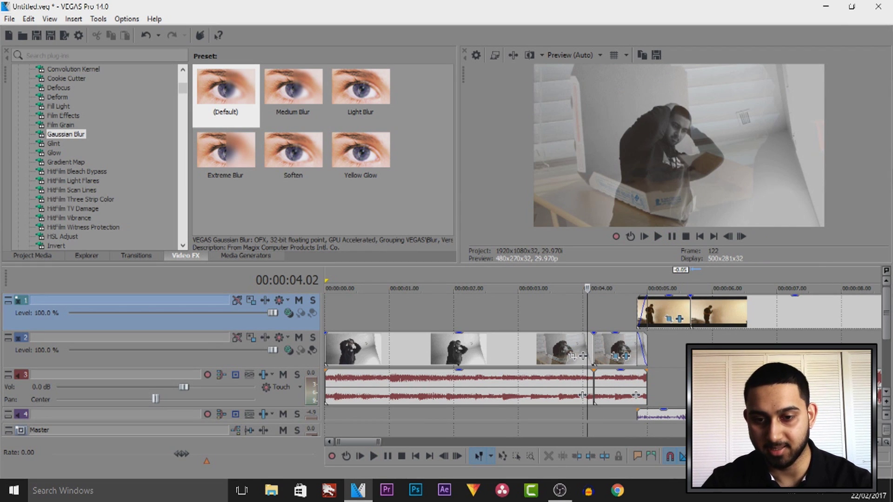
pyautogui.press('Right')
pyautogui.press('Right')
pyautogui.press('Right')
pyautogui.press('Right')
pyautogui.press('Right')
pyautogui.press('Right')
pyautogui.press('Right')
pyautogui.press('Right')
pyautogui.press('Right')
pyautogui.press('Right')
pyautogui.press('Right')
pyautogui.press('Right')
pyautogui.press('Right')
pyautogui.press('Right')
pyautogui.press('Right')
pyautogui.press('Right')
pyautogui.press('Right')
pyautogui.press('Right')
pyautogui.press('Right')
pyautogui.press('Right')
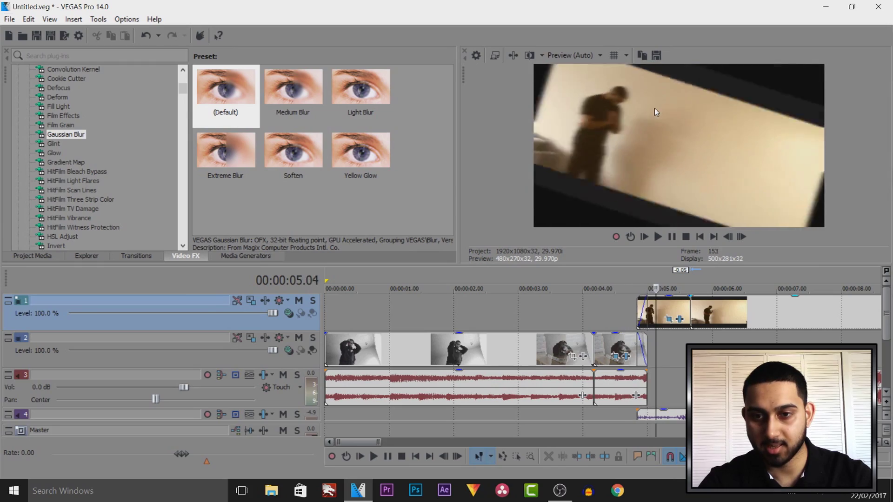
pyautogui.press('Left')
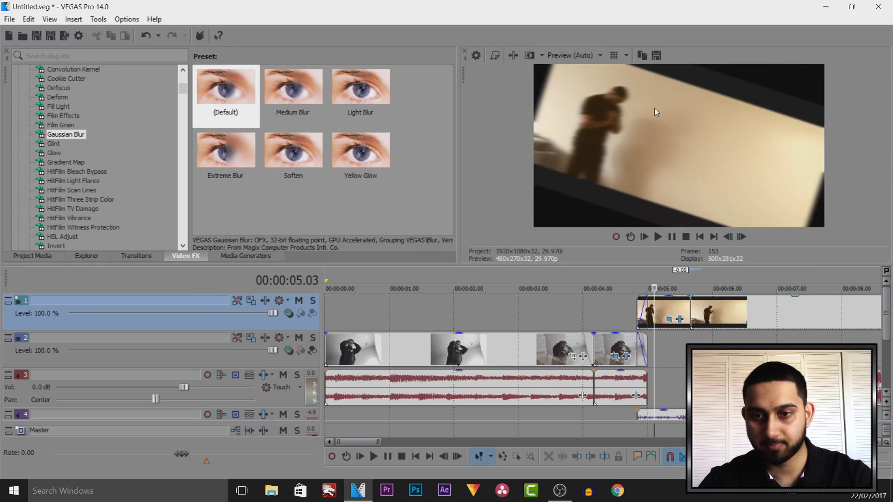